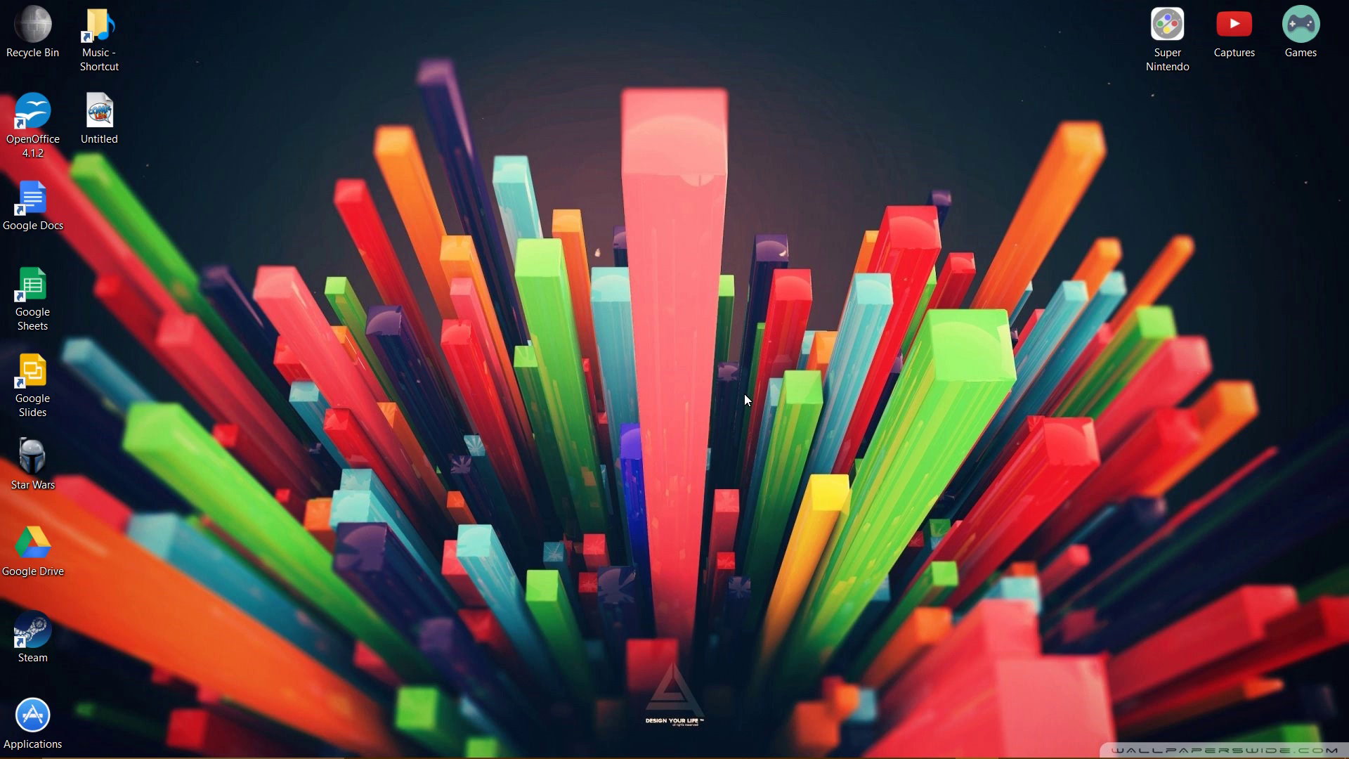
- Restore the Advanced display settings window, showing 1920 × 1080 resolution, from the taskbar
mouse_move(737, 757)
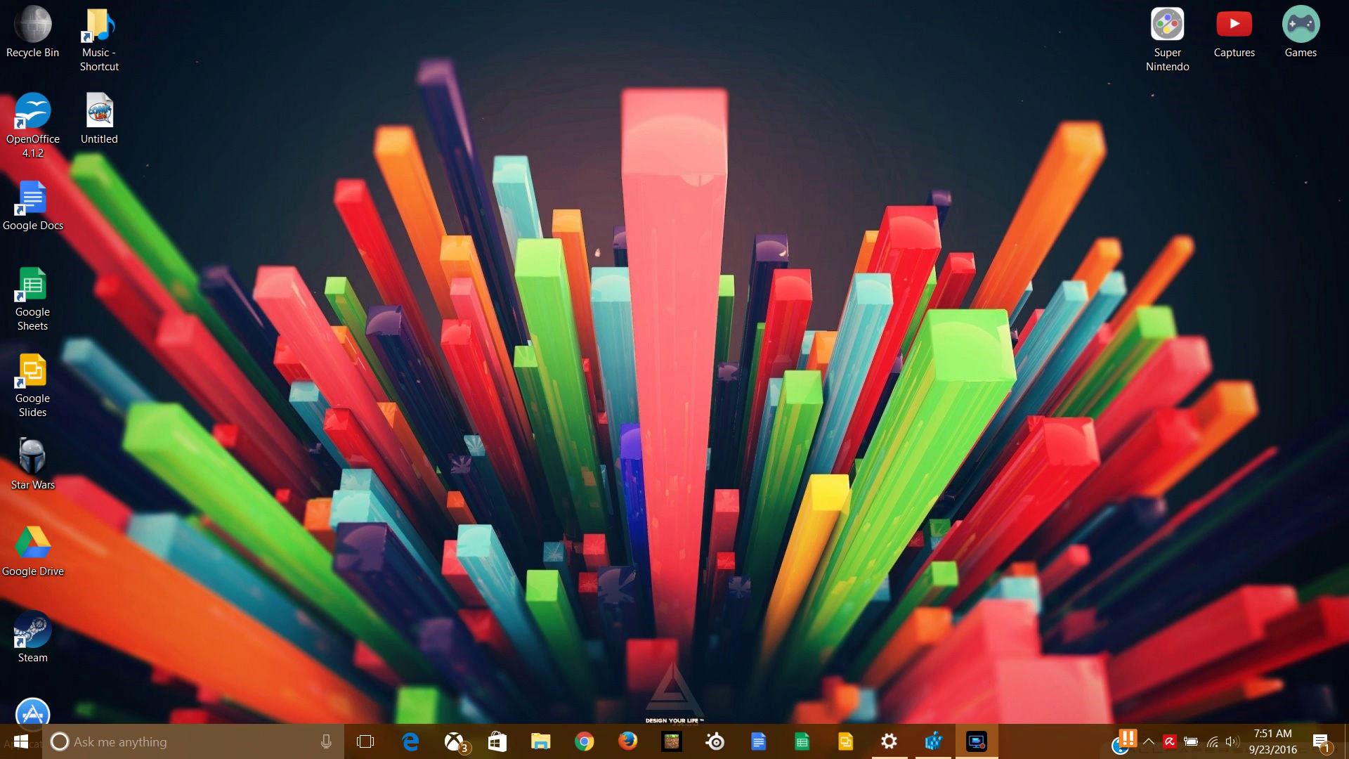
mouse_move(925, 751)
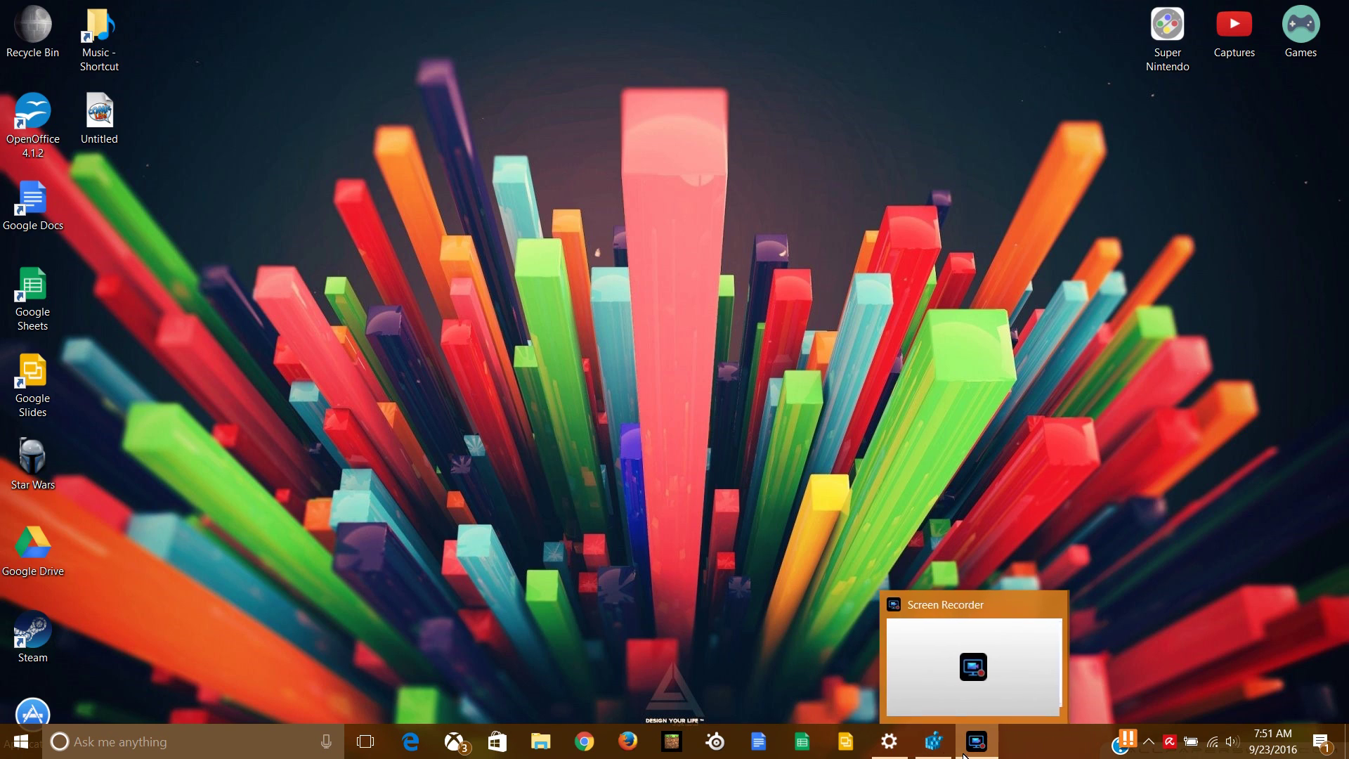
click(886, 751)
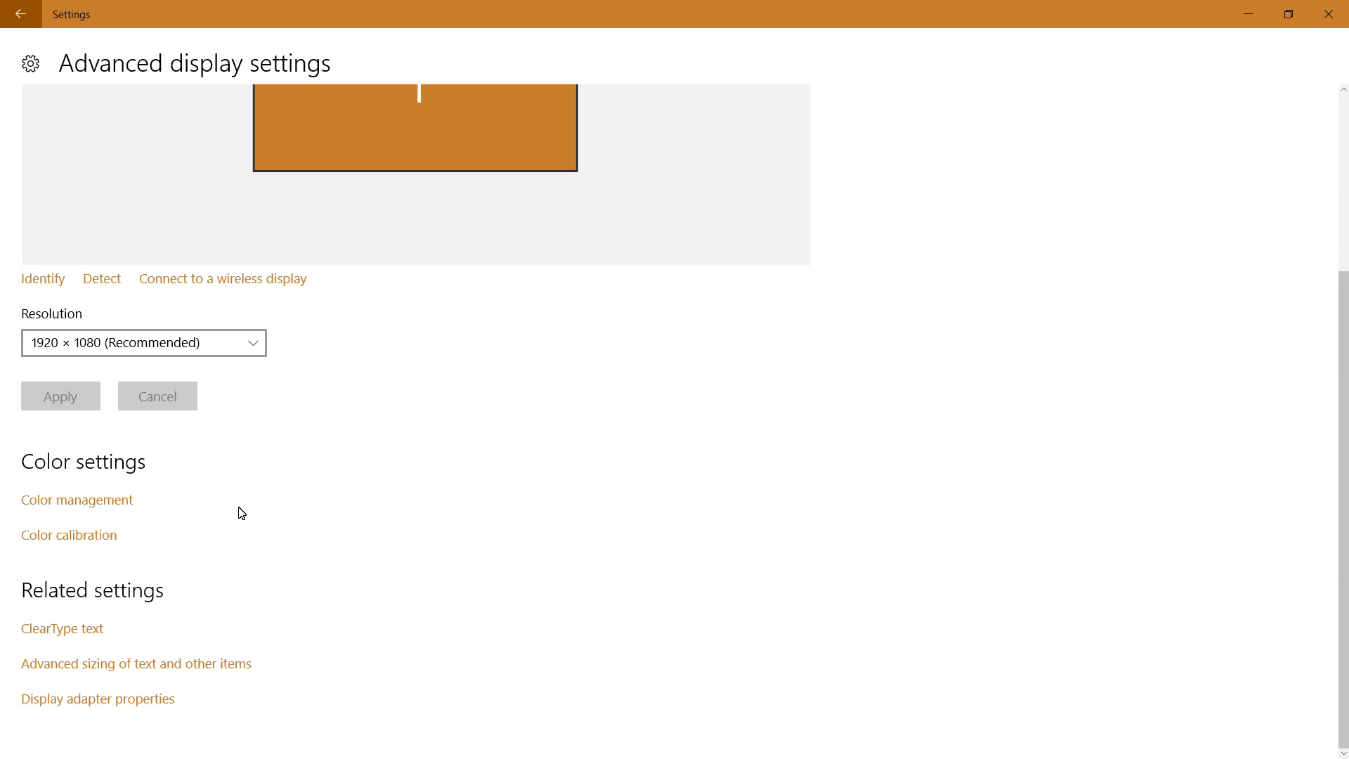
click(107, 704)
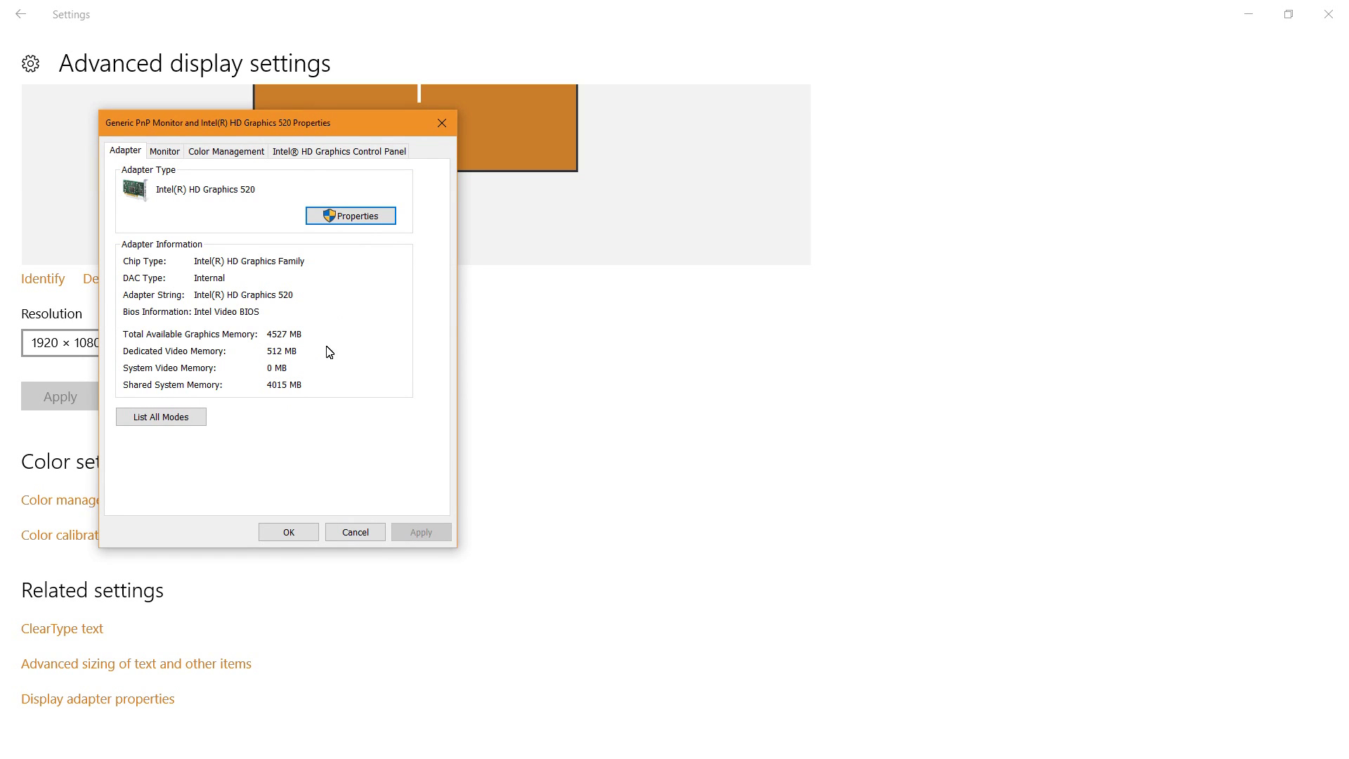
click(298, 538)
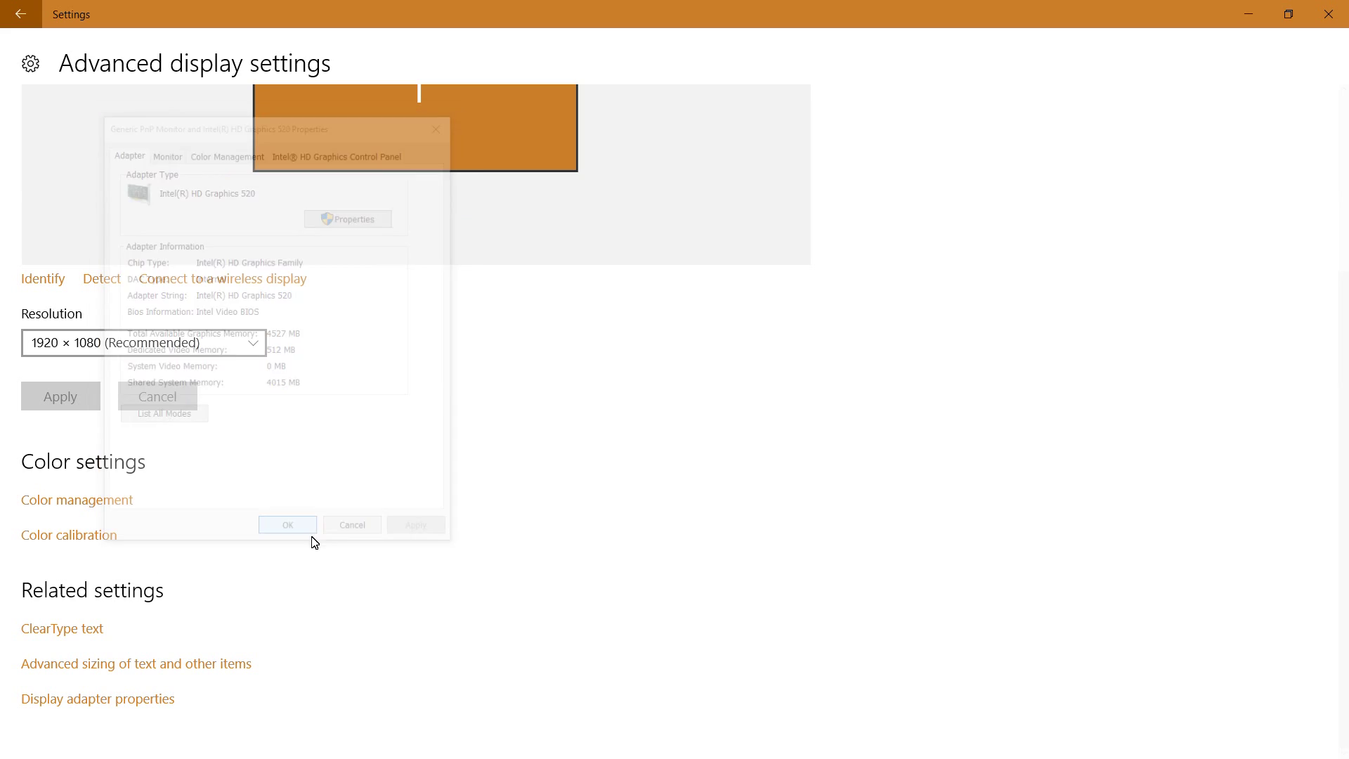
click(1333, 14)
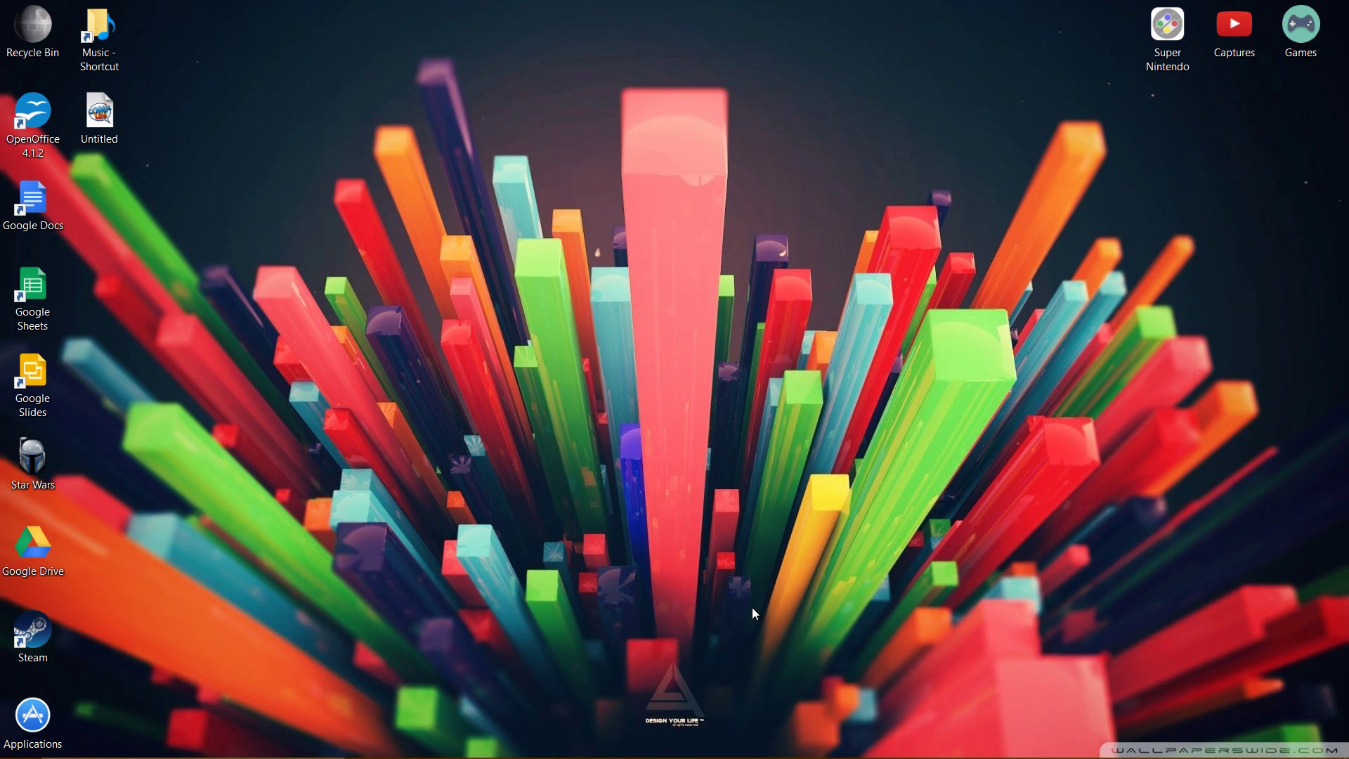
mouse_move(931, 744)
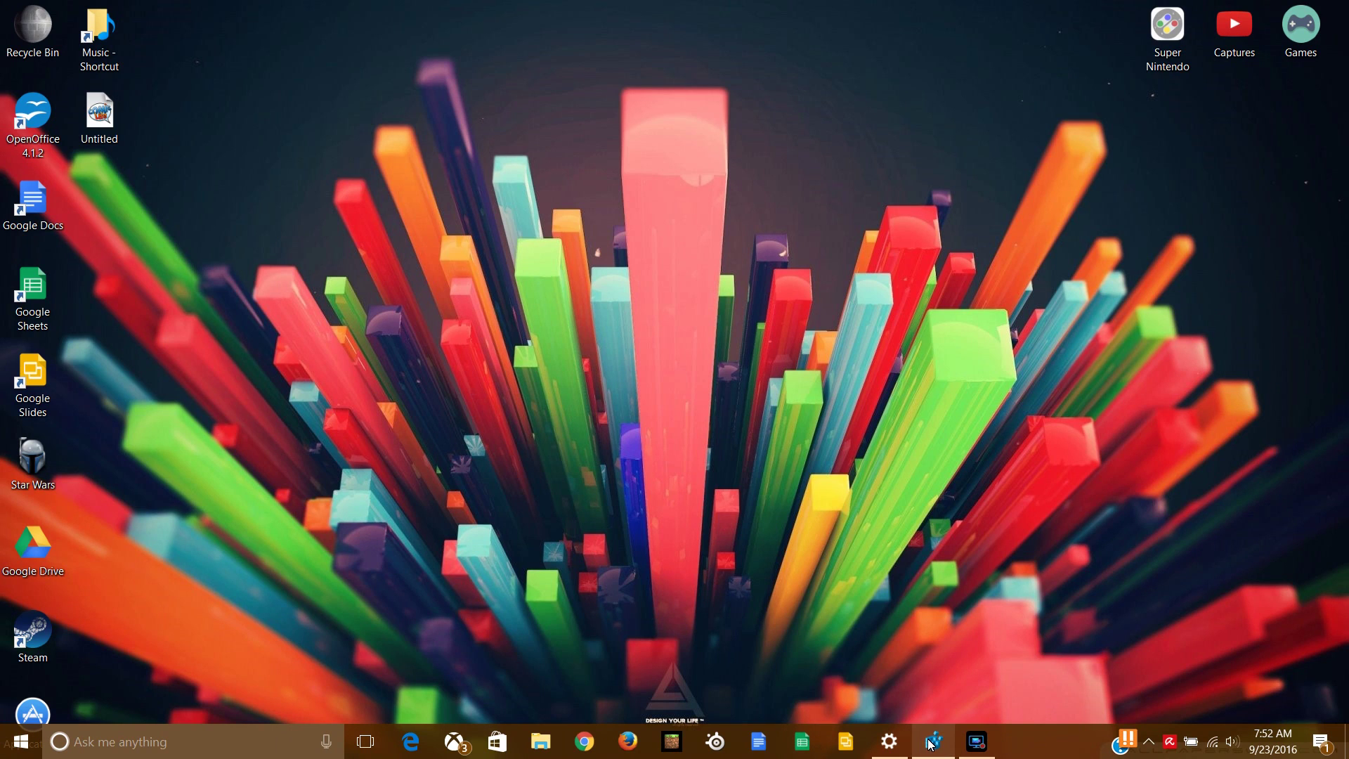
click(220, 747)
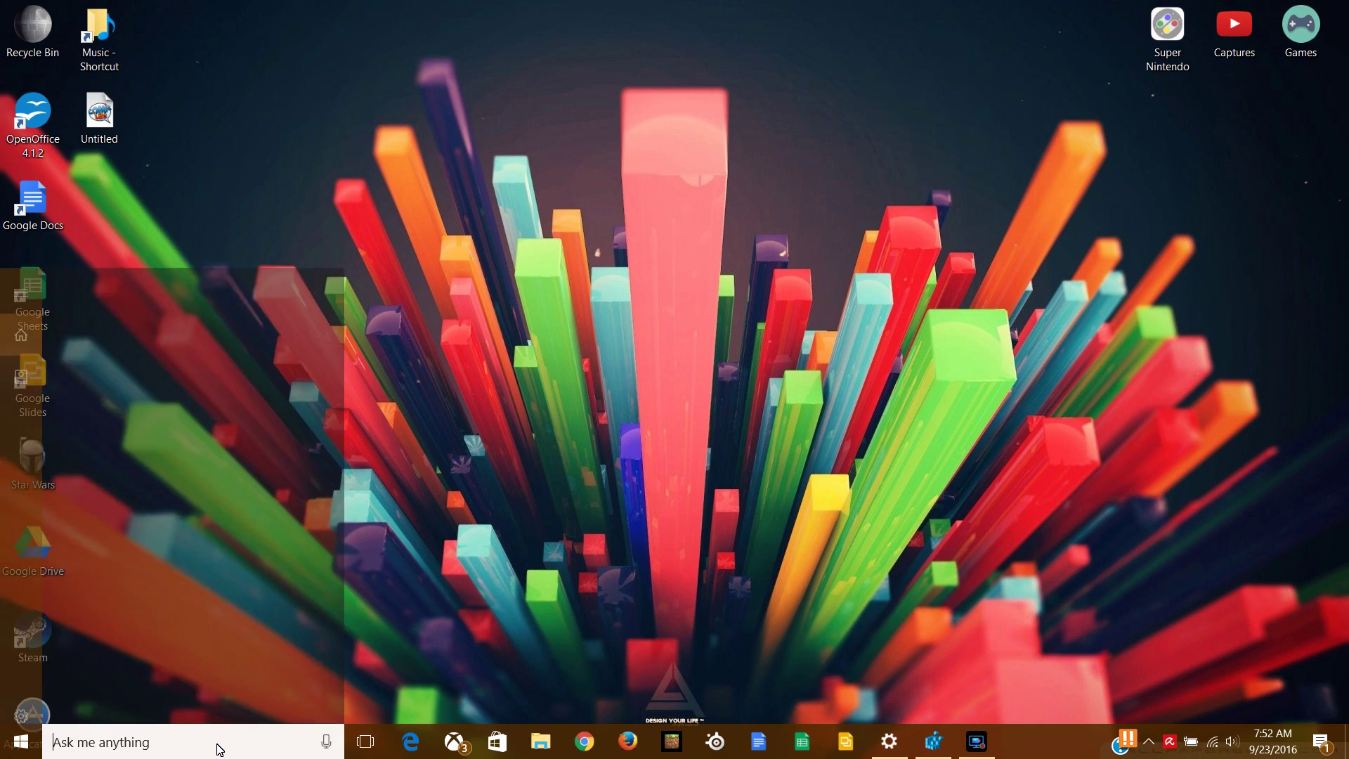
text(r)
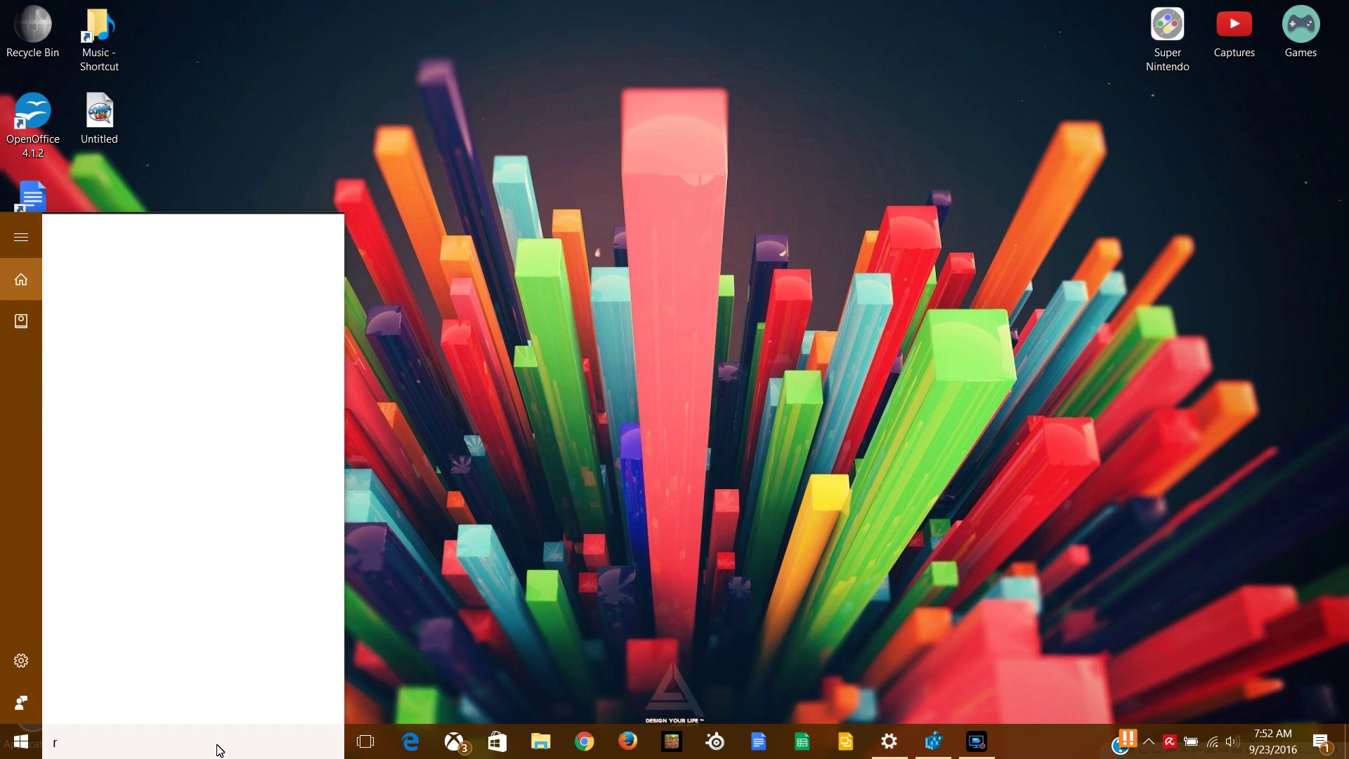
text(egedit)
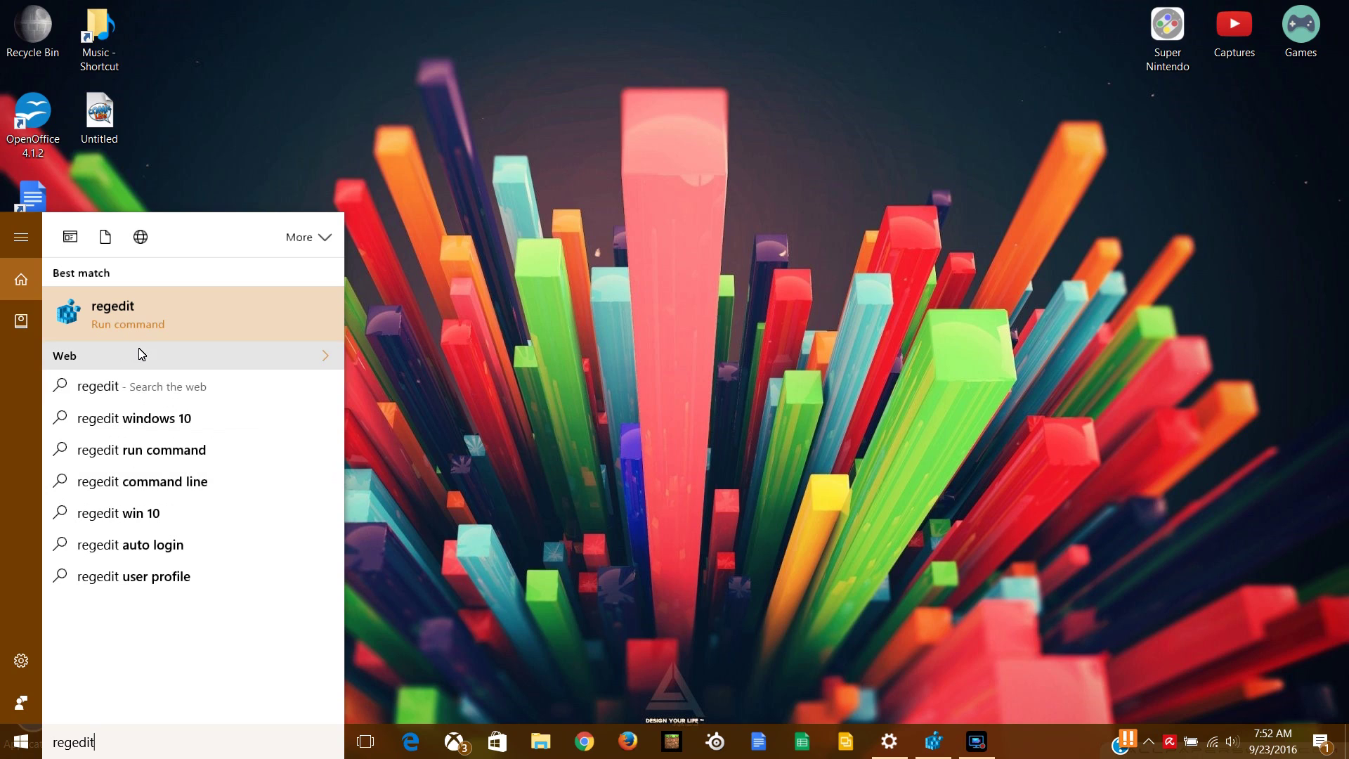
key(BackSpace)
key(BackSpace)
key(BackSpace)
key(BackSpace)
key(BackSpace)
key(BackSpace)
key(BackSpace)
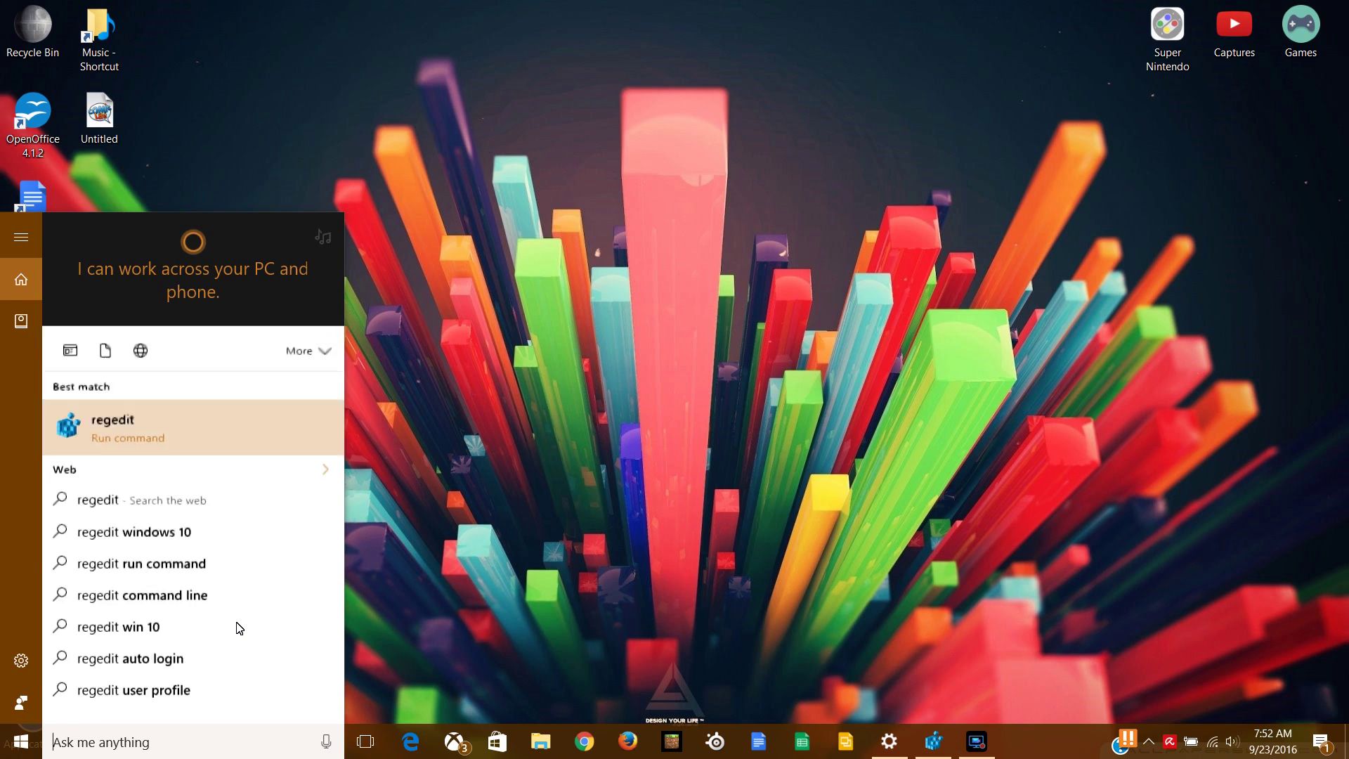
text(run)
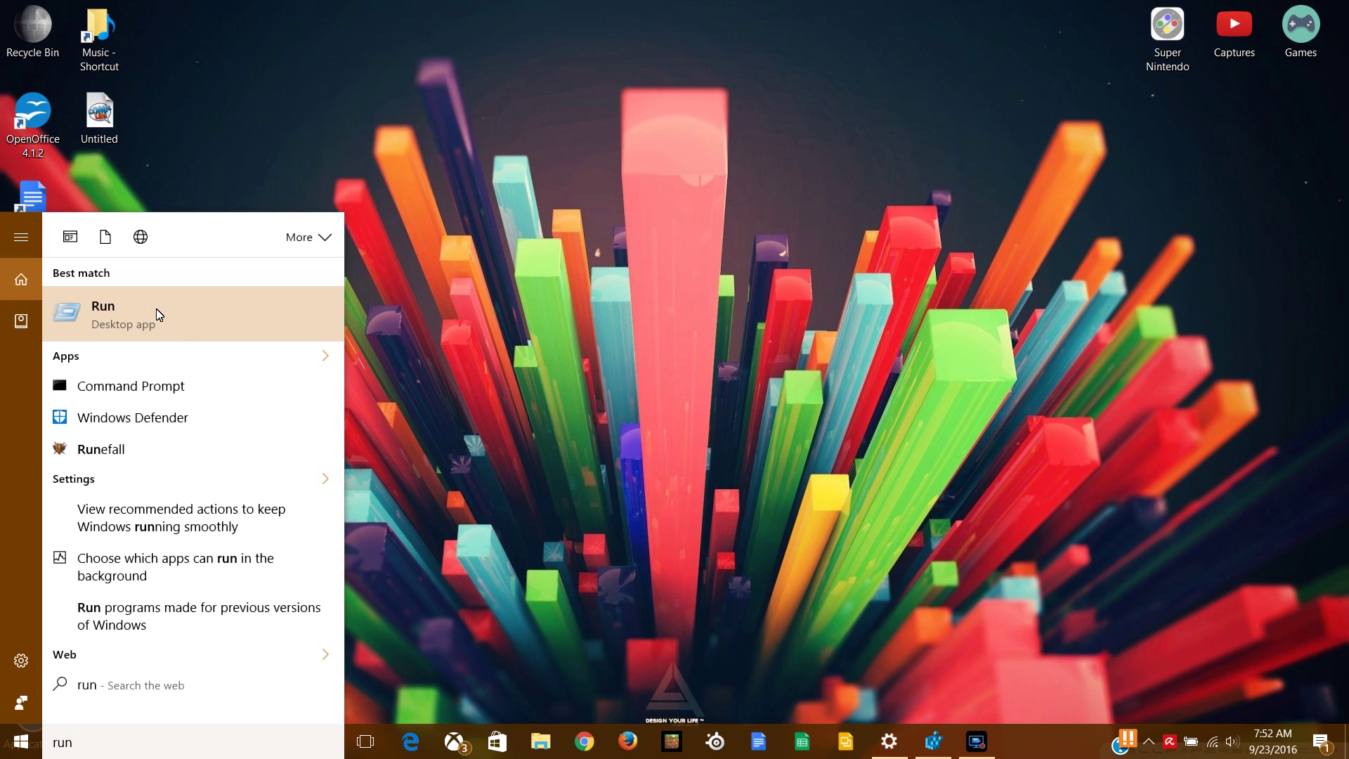
click(655, 472)
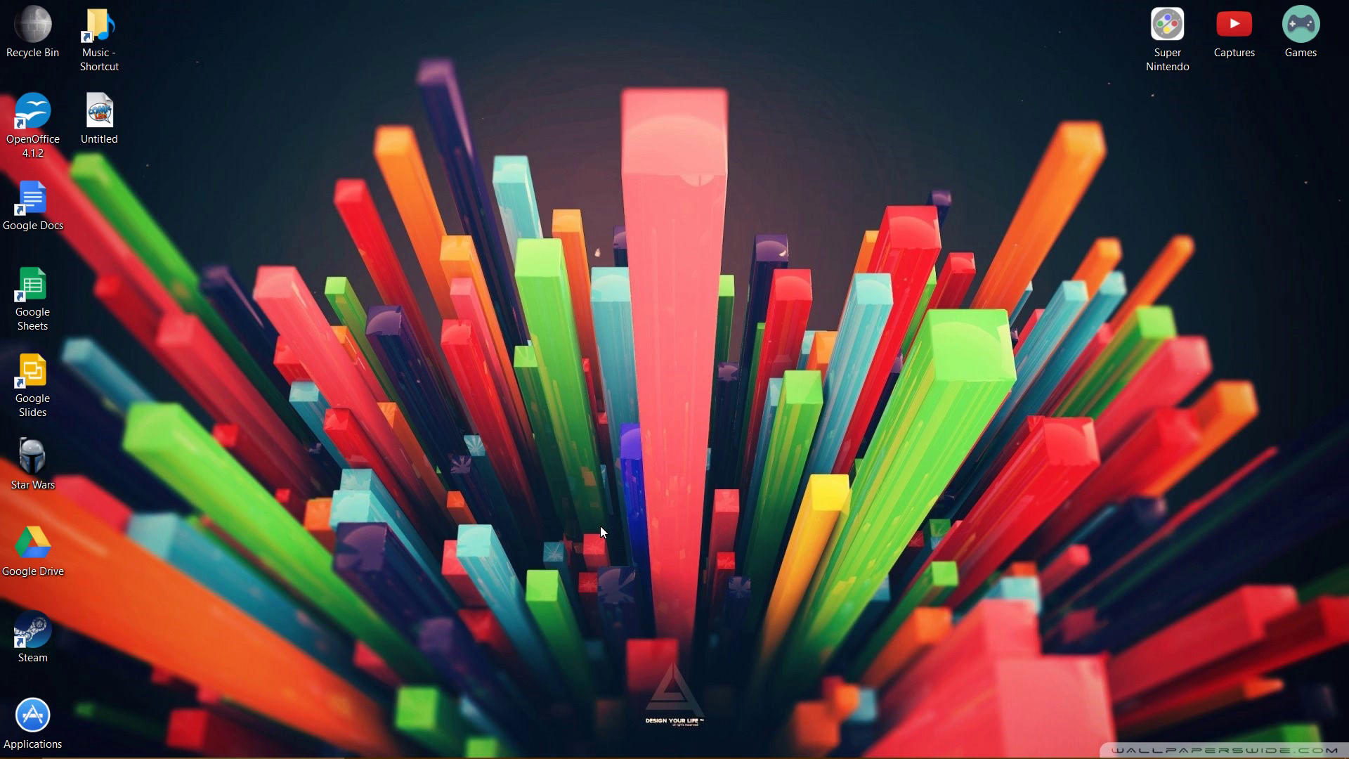
mouse_move(863, 751)
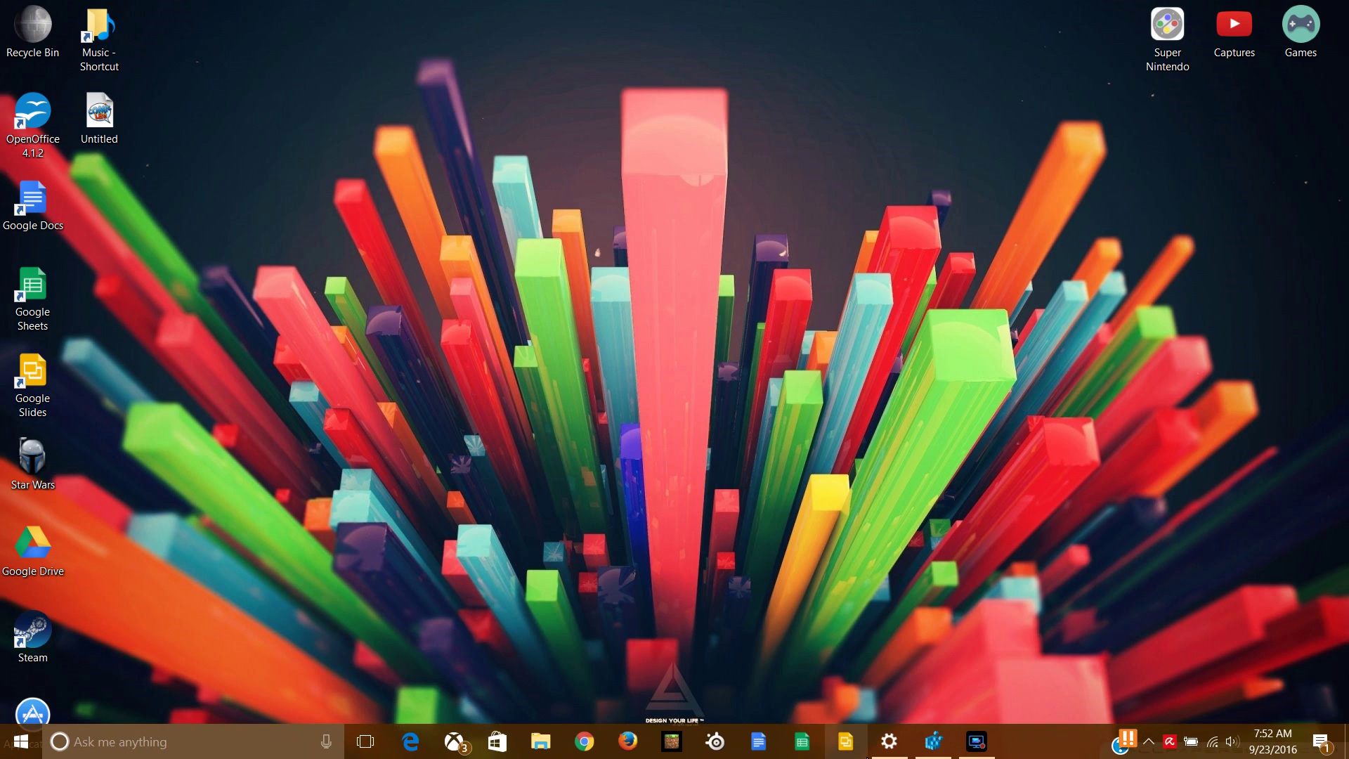
click(889, 743)
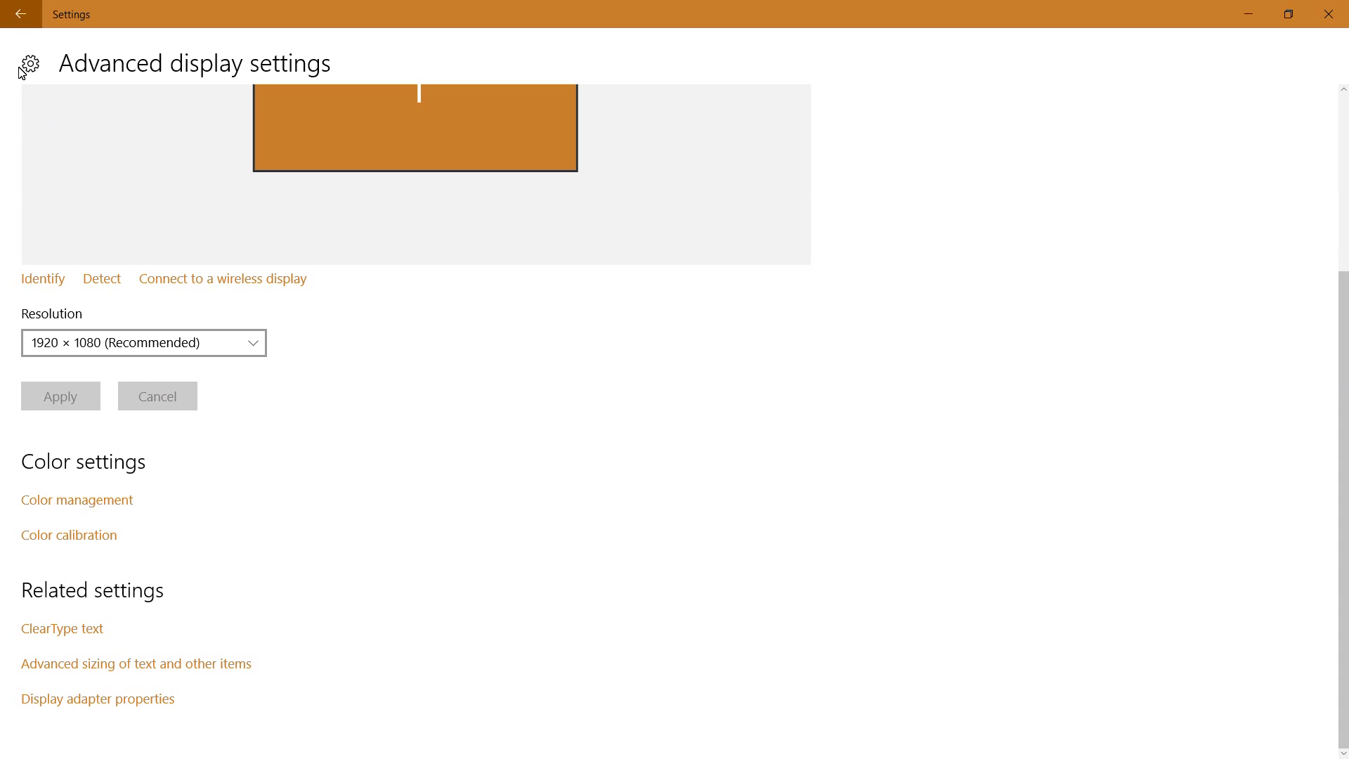
- Reopen the Intel HD Graphics 520 adapter properties via Advanced display settings, then close Settings
click(37, 23)
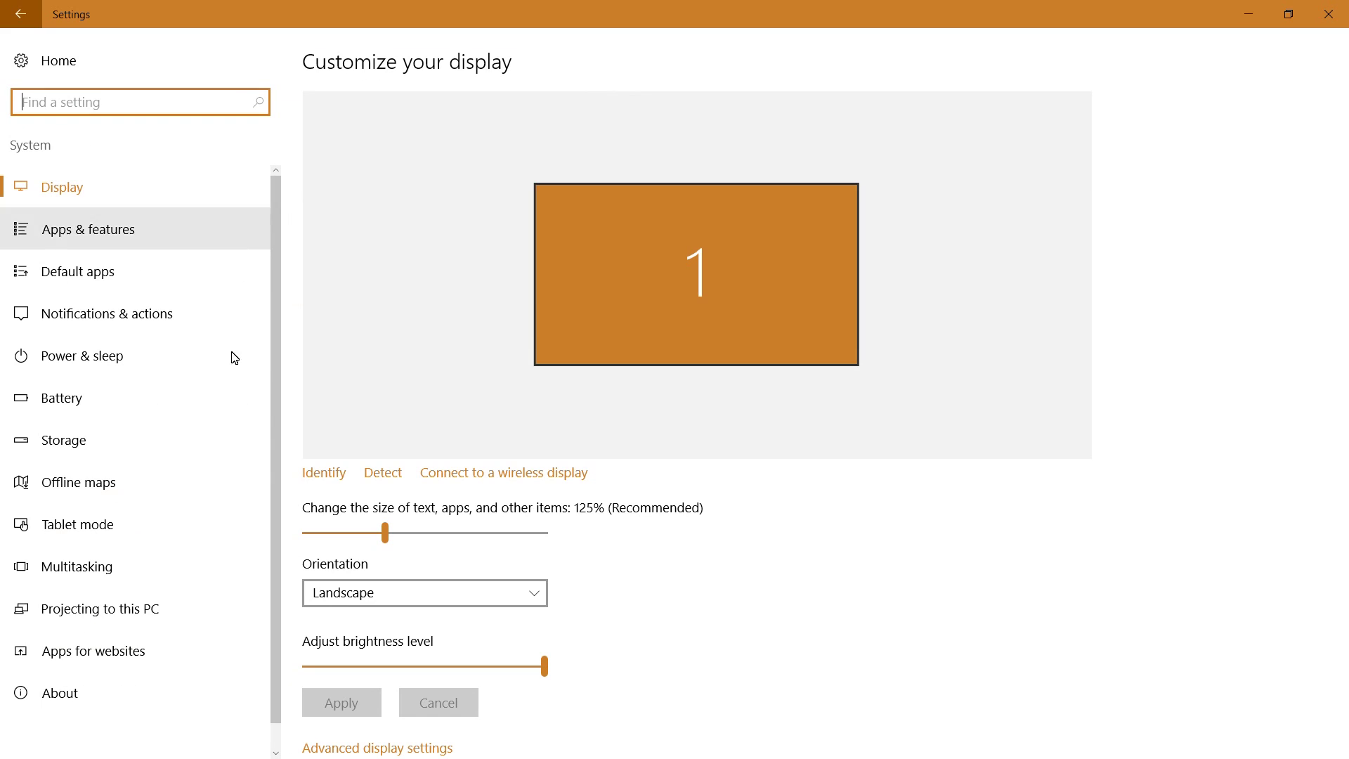
scroll(693, 407, down, 2)
click(395, 697)
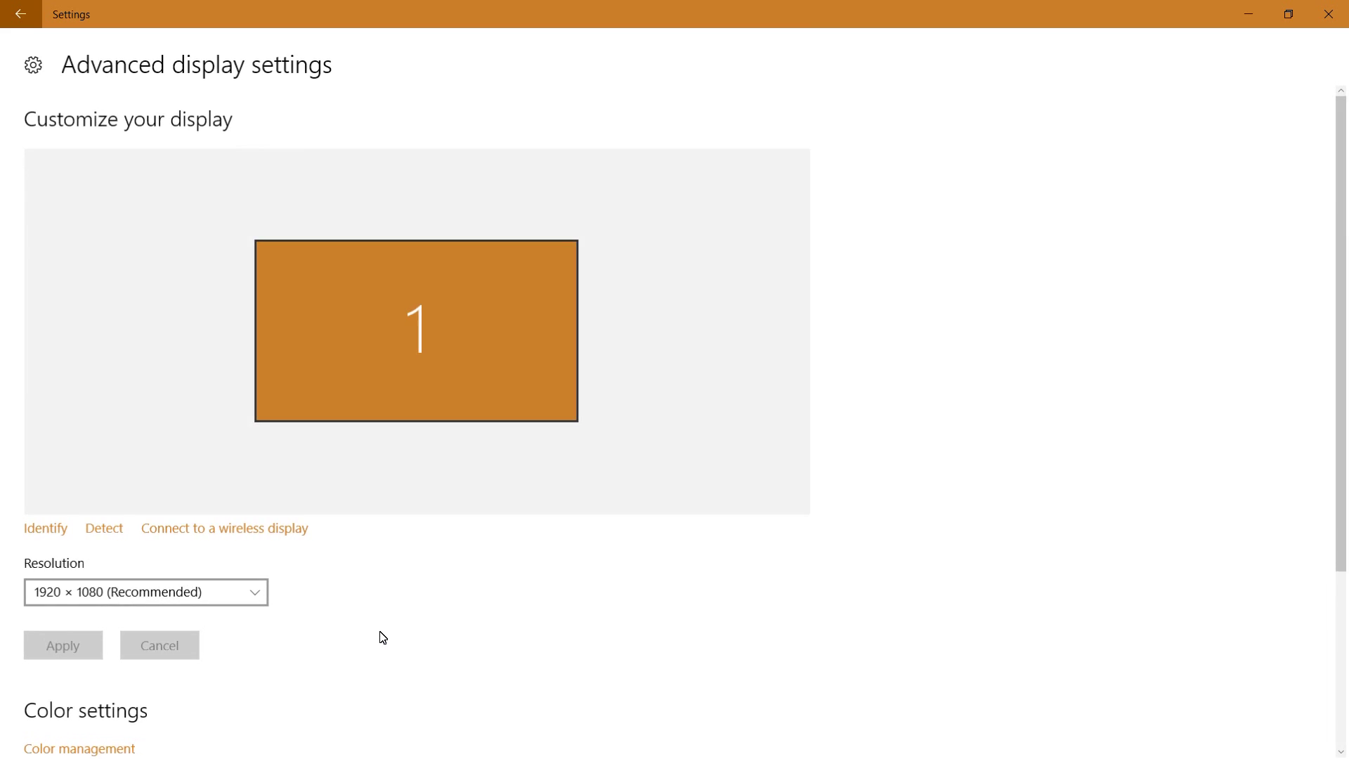
scroll(335, 510, down, 3)
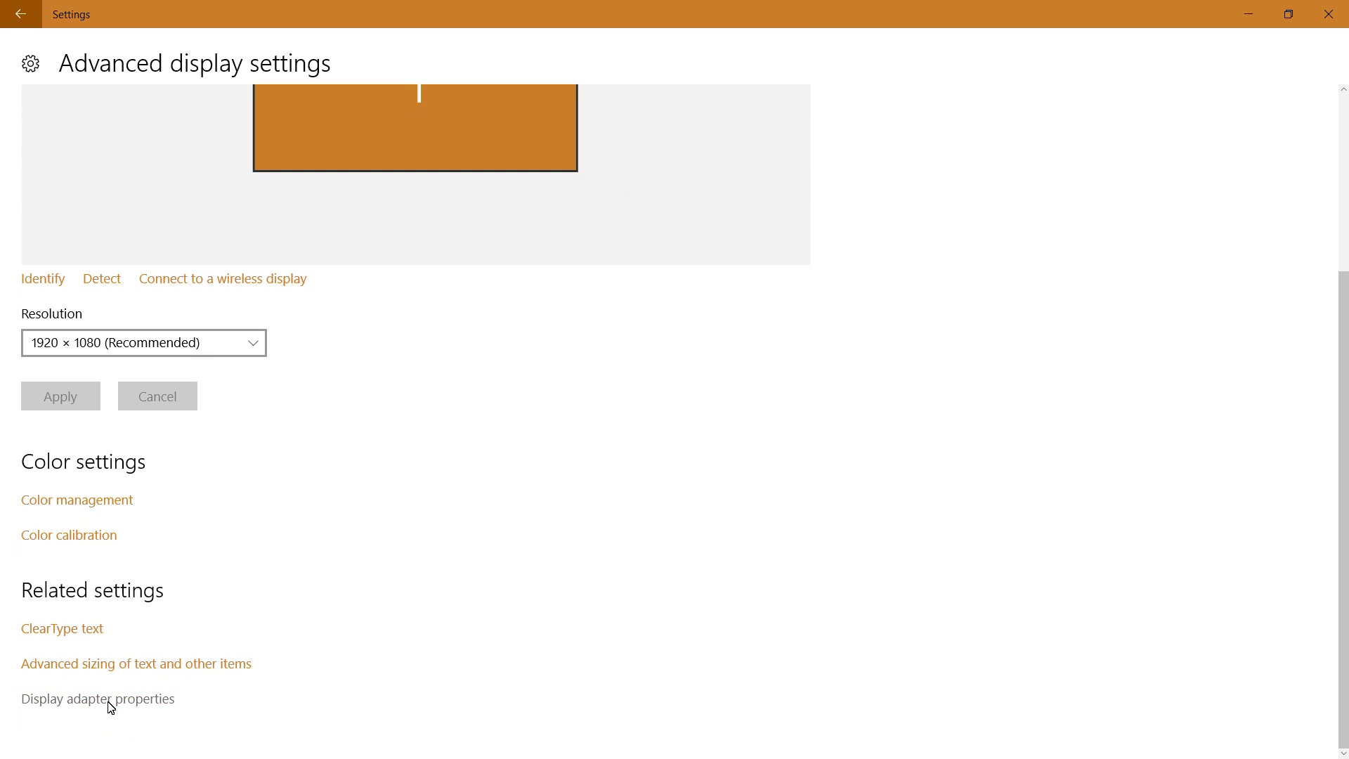
click(111, 703)
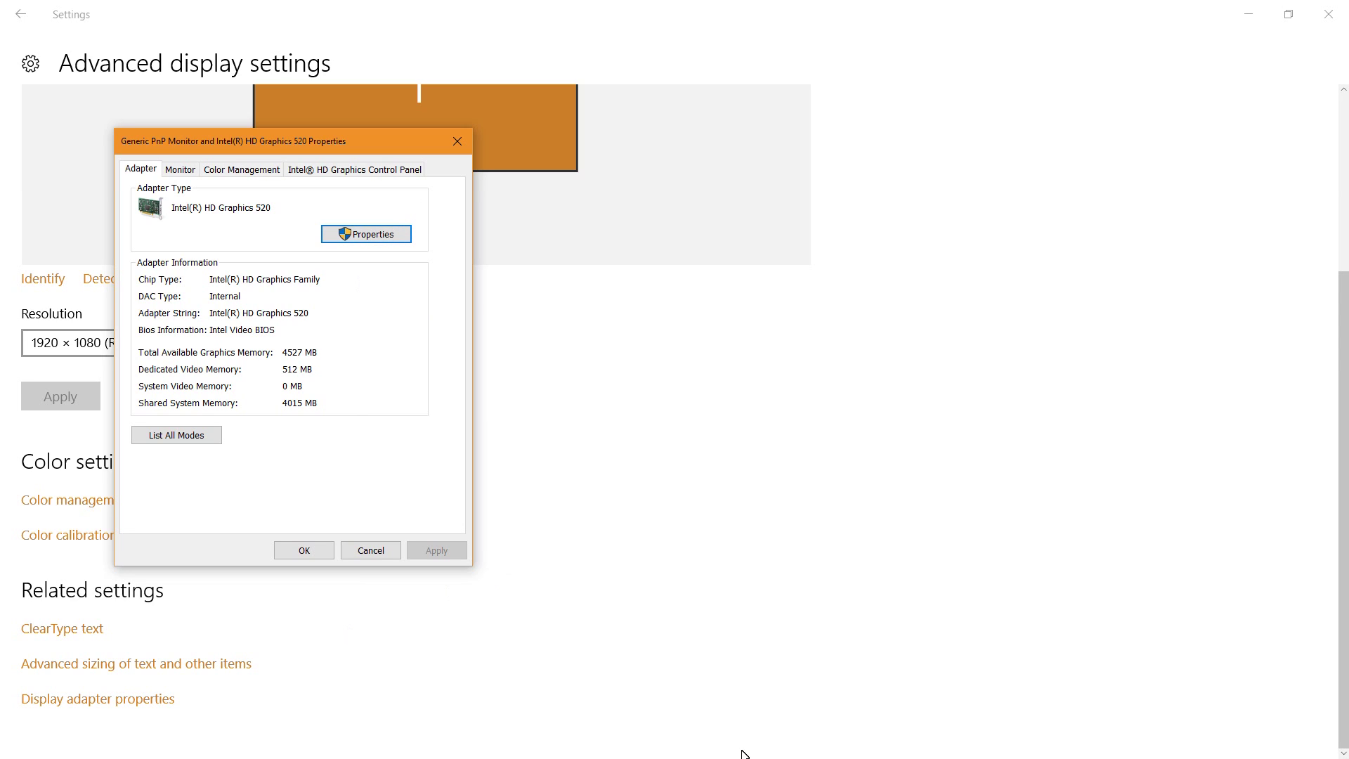
click(1328, 14)
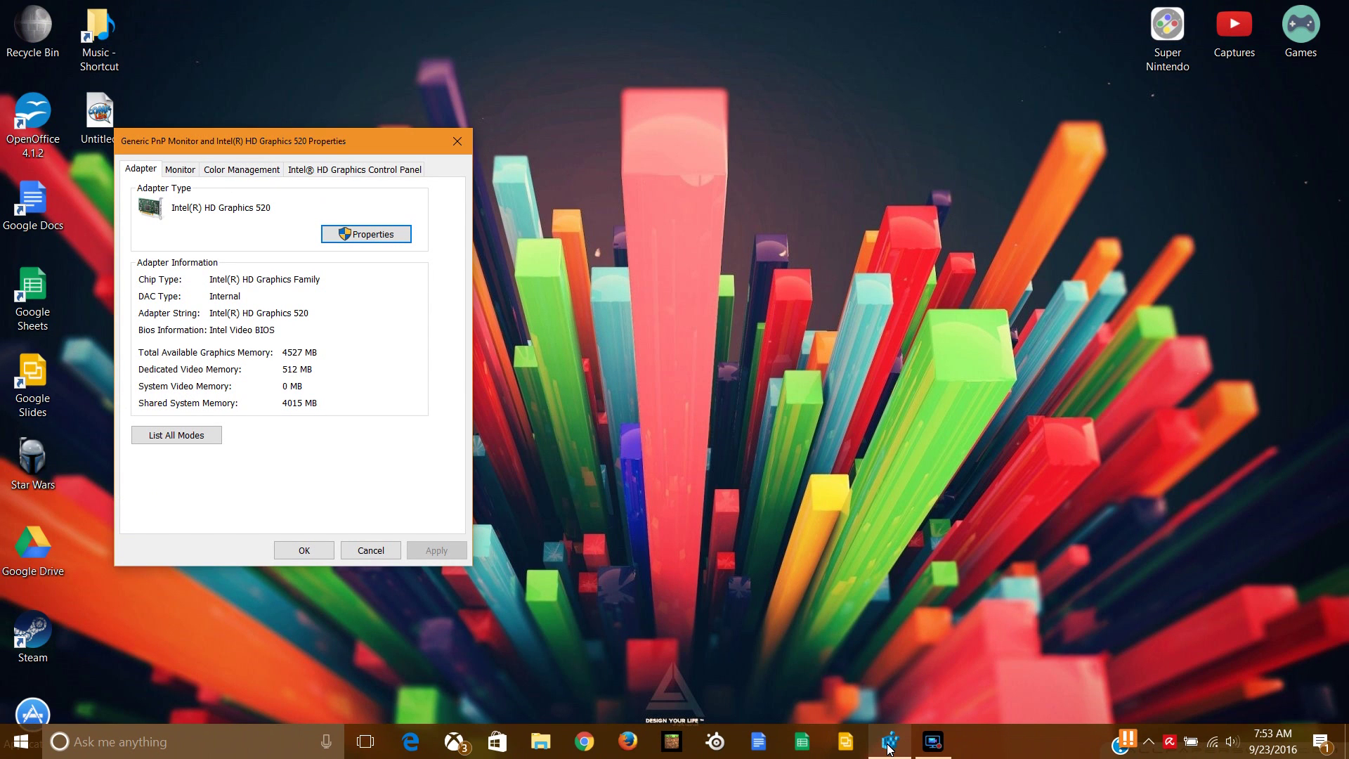
- In Registry Editor, search from SYSTEM for IncreaseFixedSegment and open its DWORD (value 2) for editing
click(889, 743)
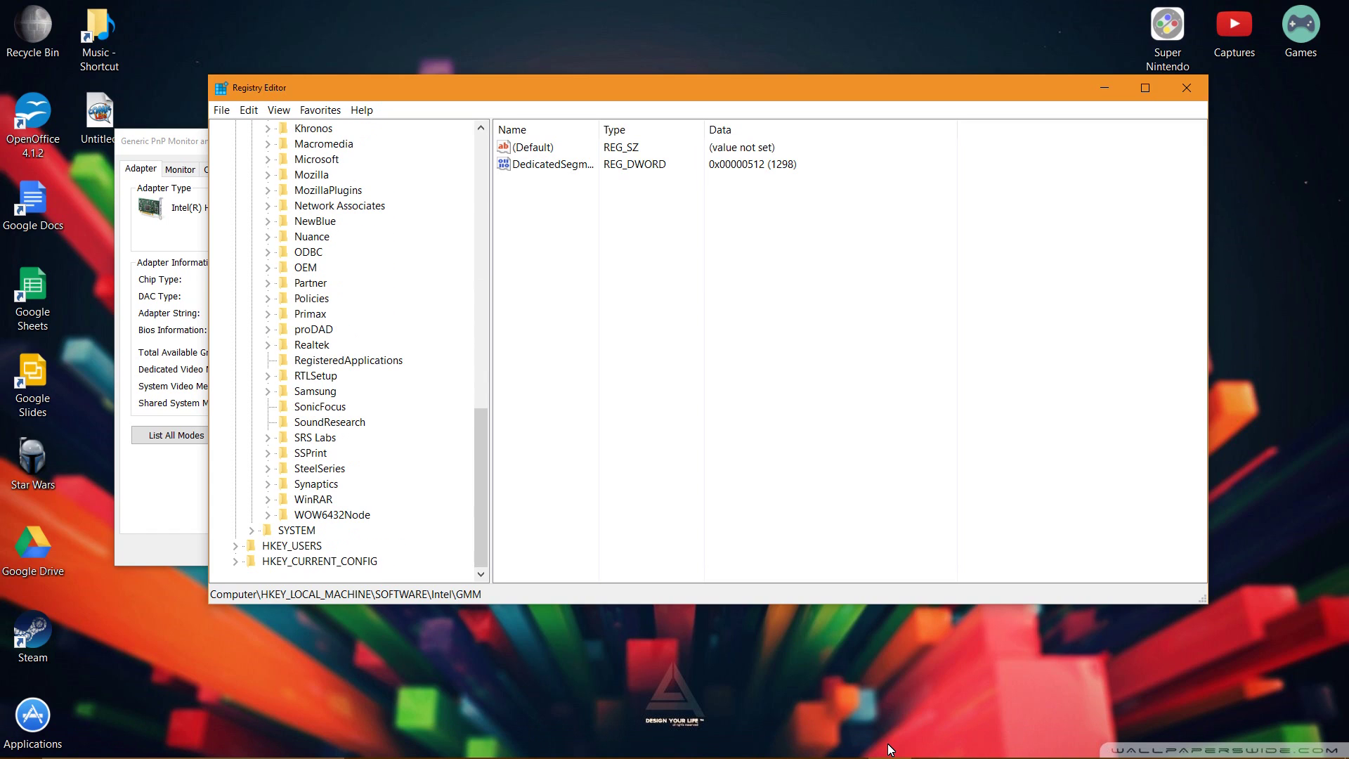
text(sys)
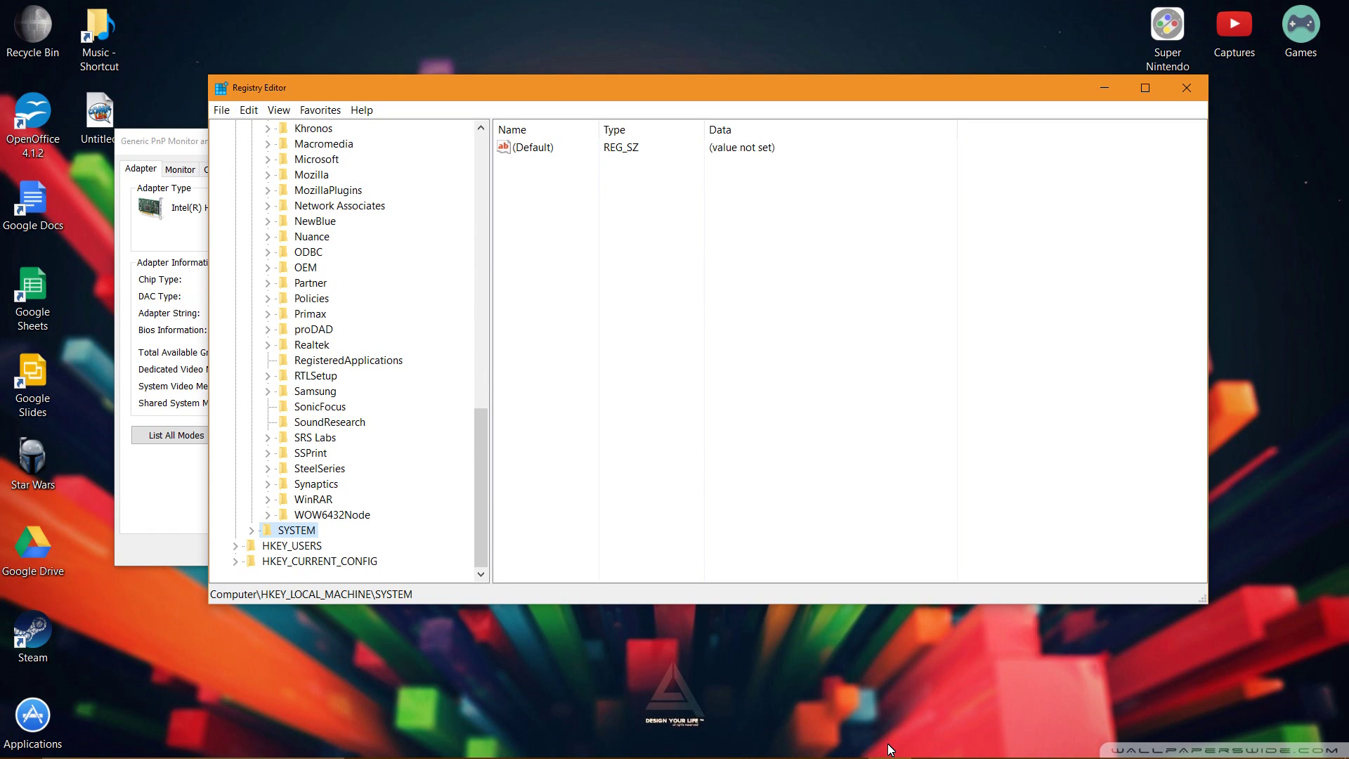
key(alt+e)
key(Down)
key(Down)
key(Down)
key(Down)
key(Return)
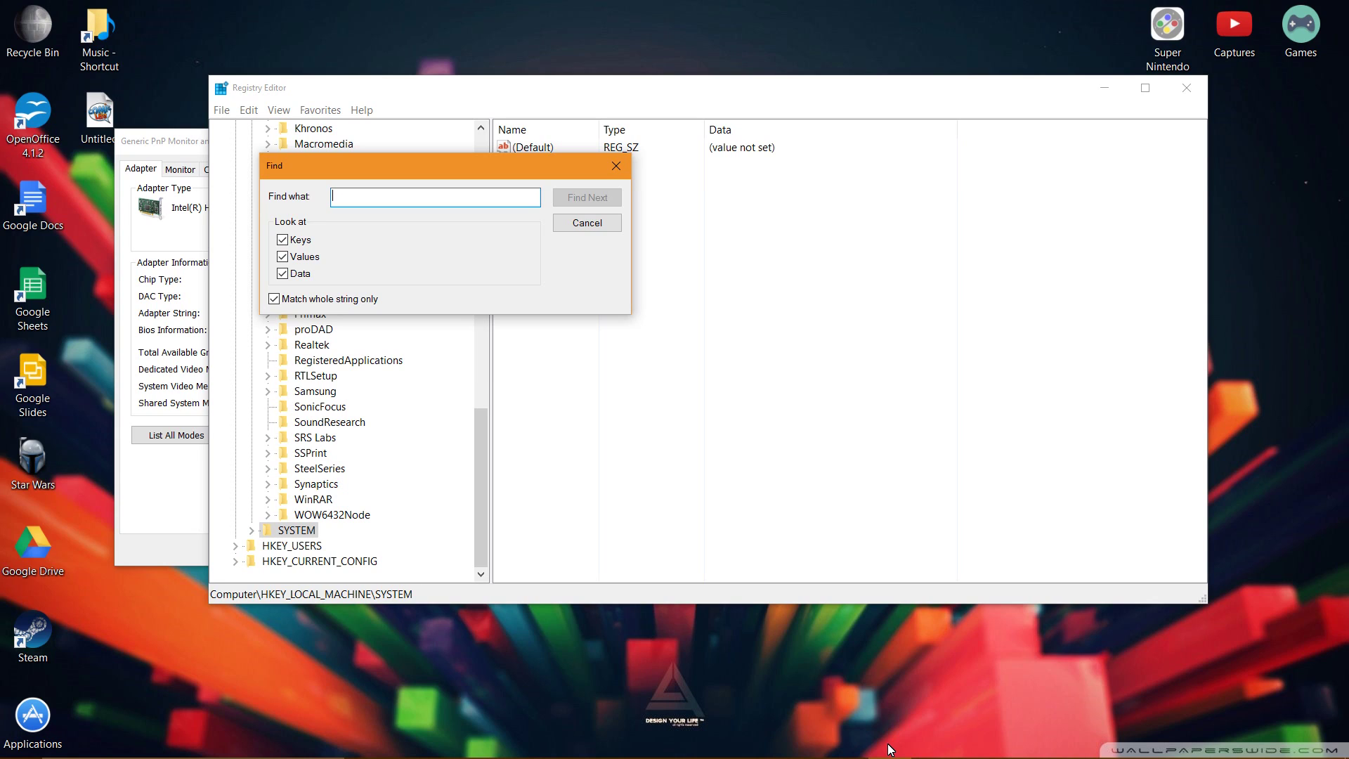
text(Increase)
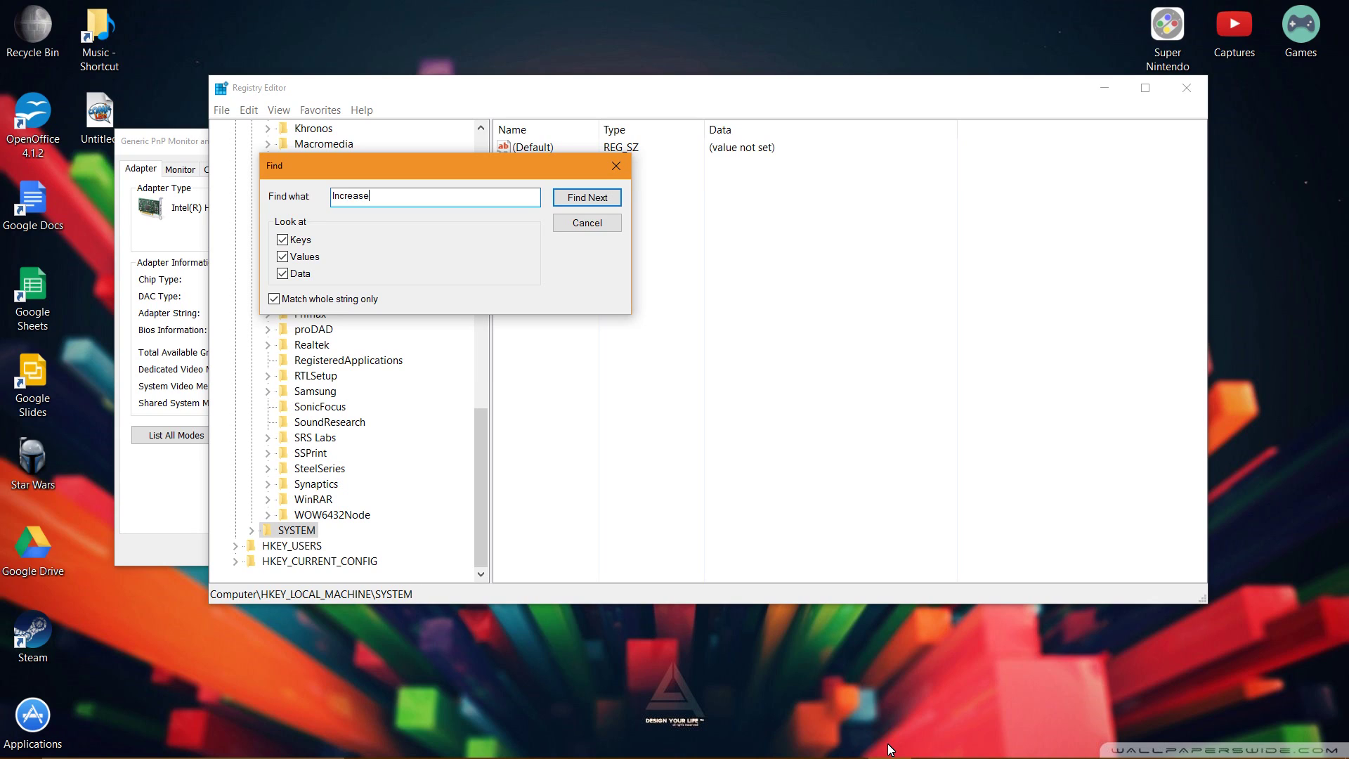
text(FixedSegment)
key(Return)
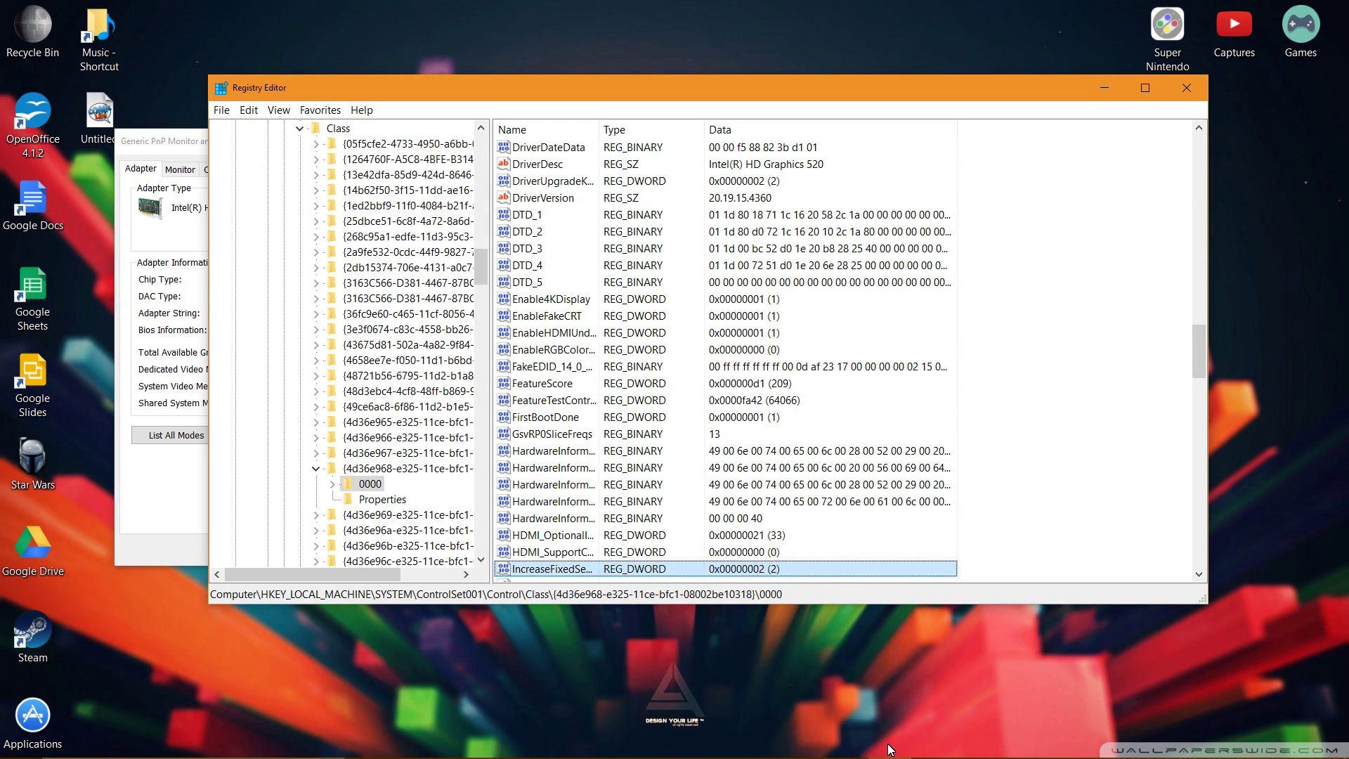
key(Return)
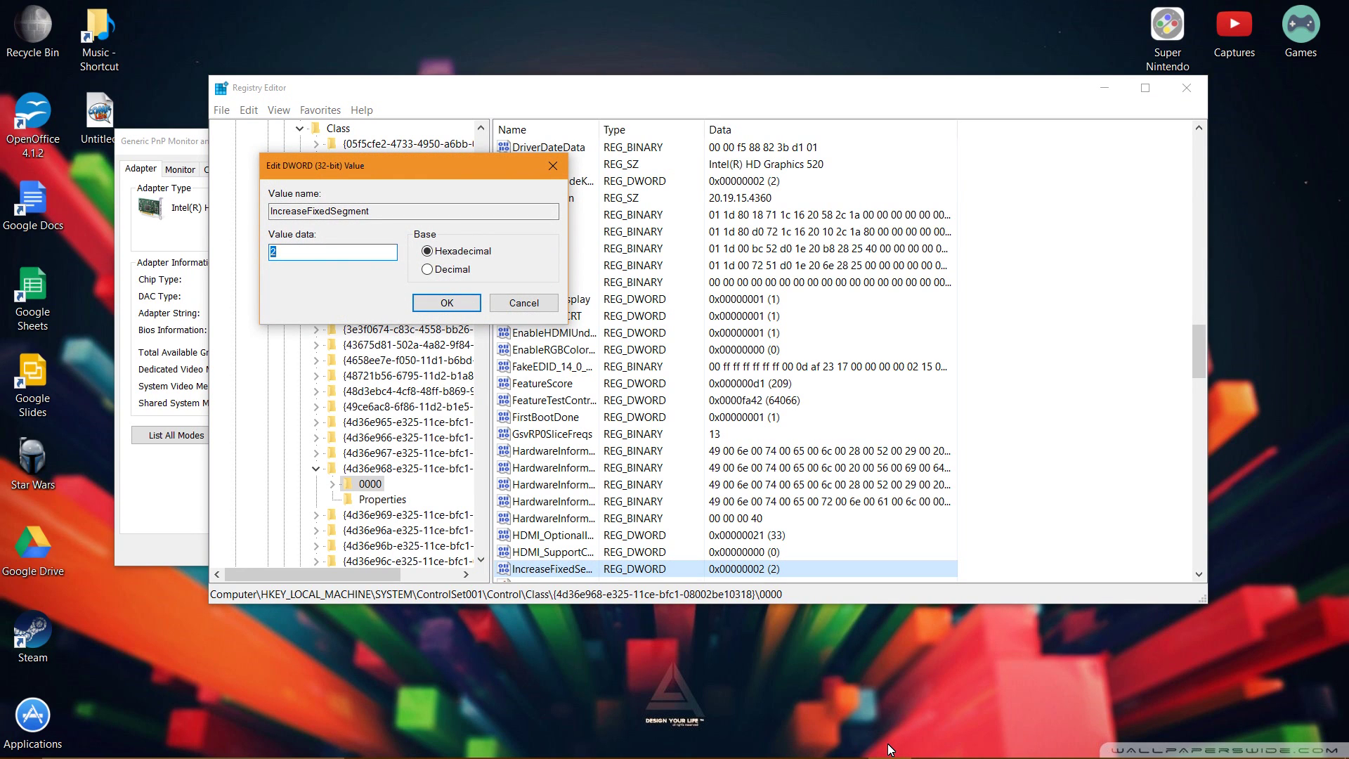
click(180, 746)
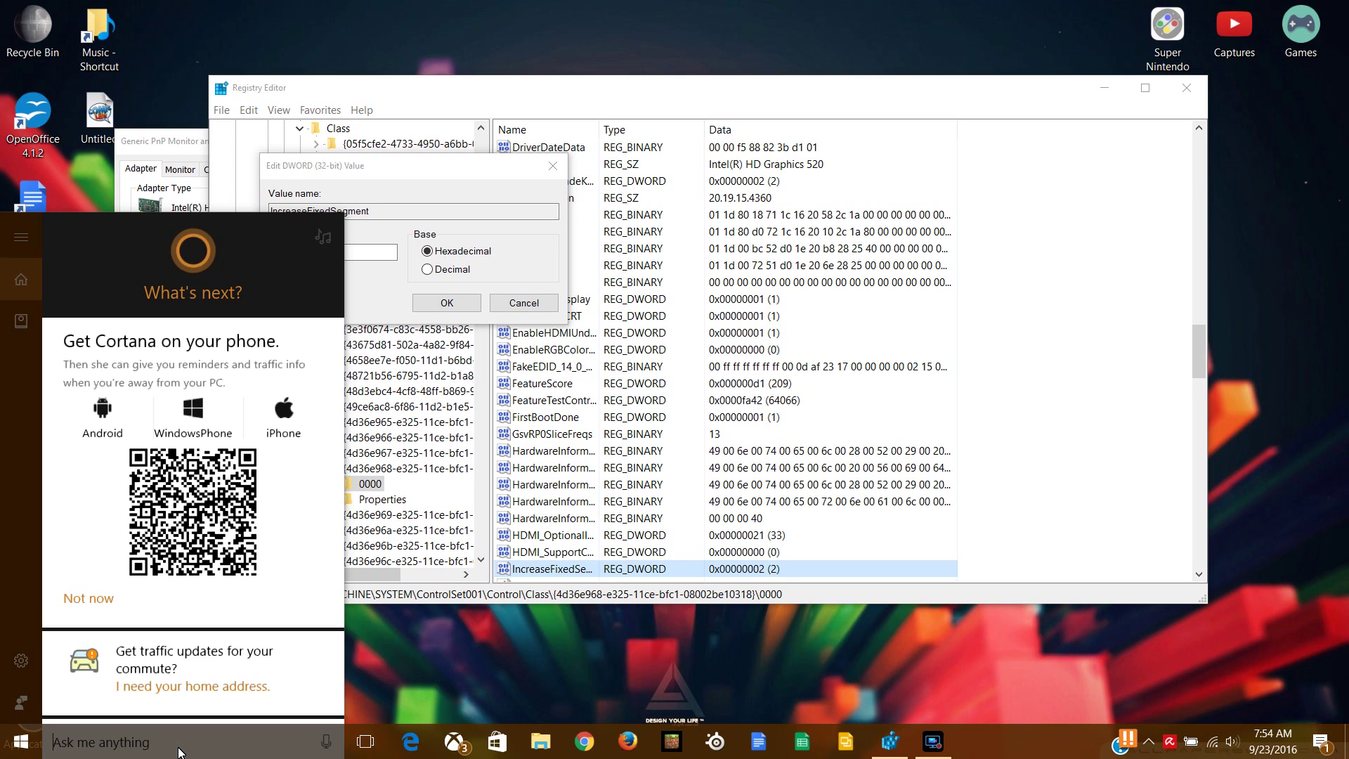
- Open System Information, view the full Processor description, then minimize the summary window
text(system)
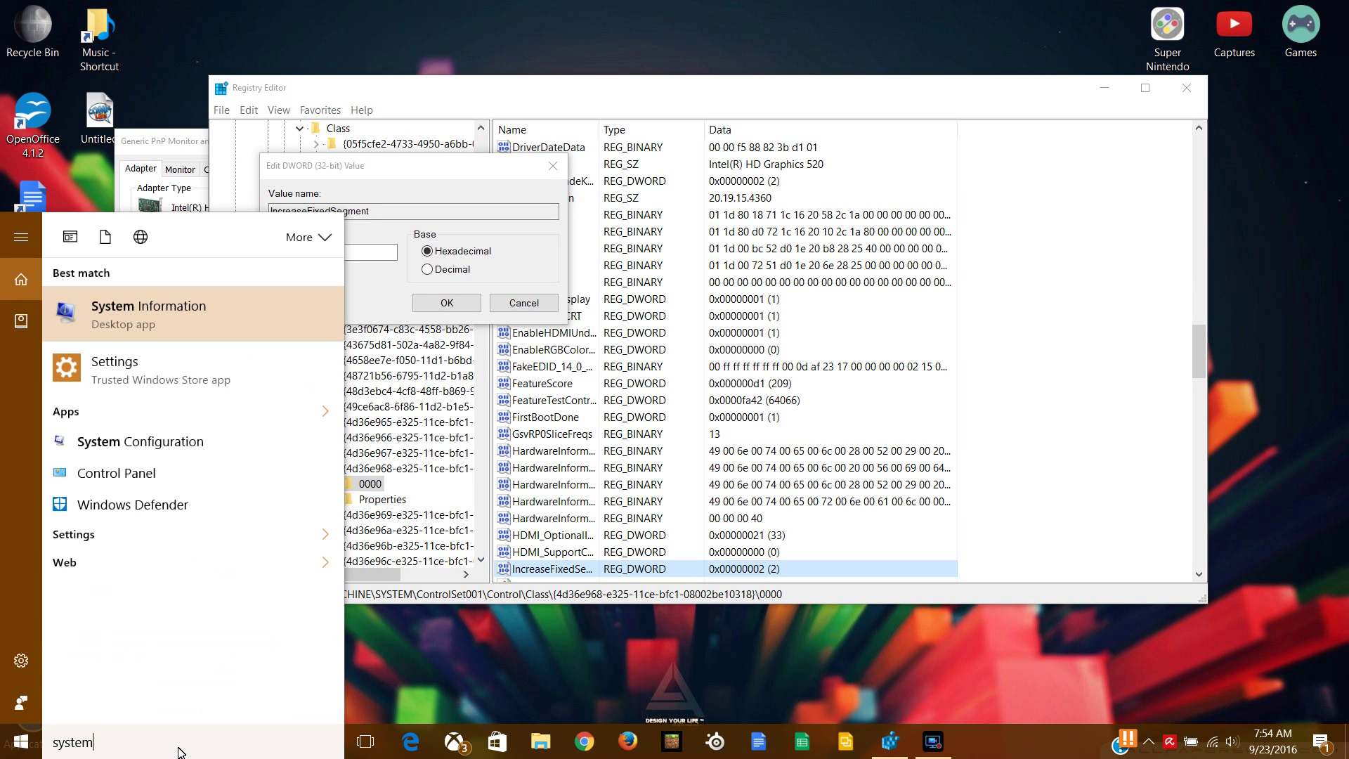
click(177, 316)
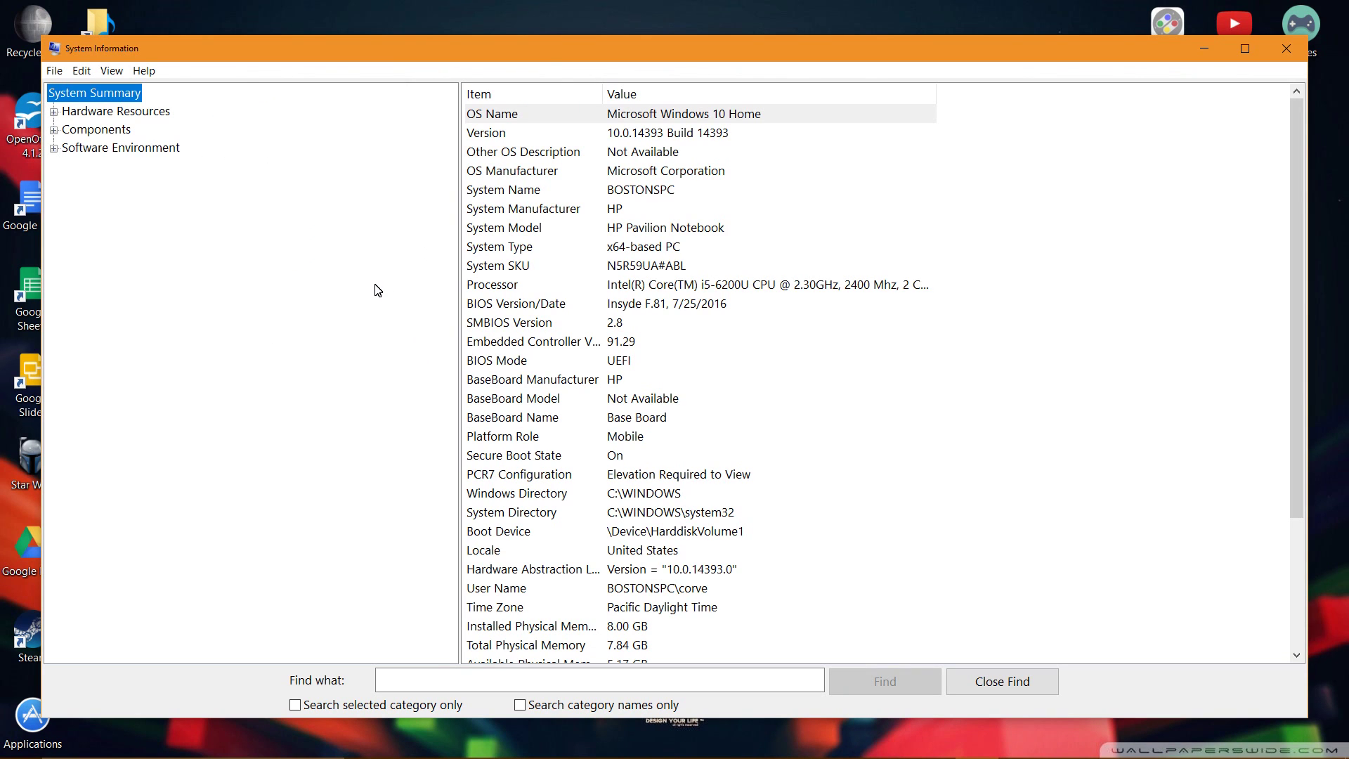
click(494, 288)
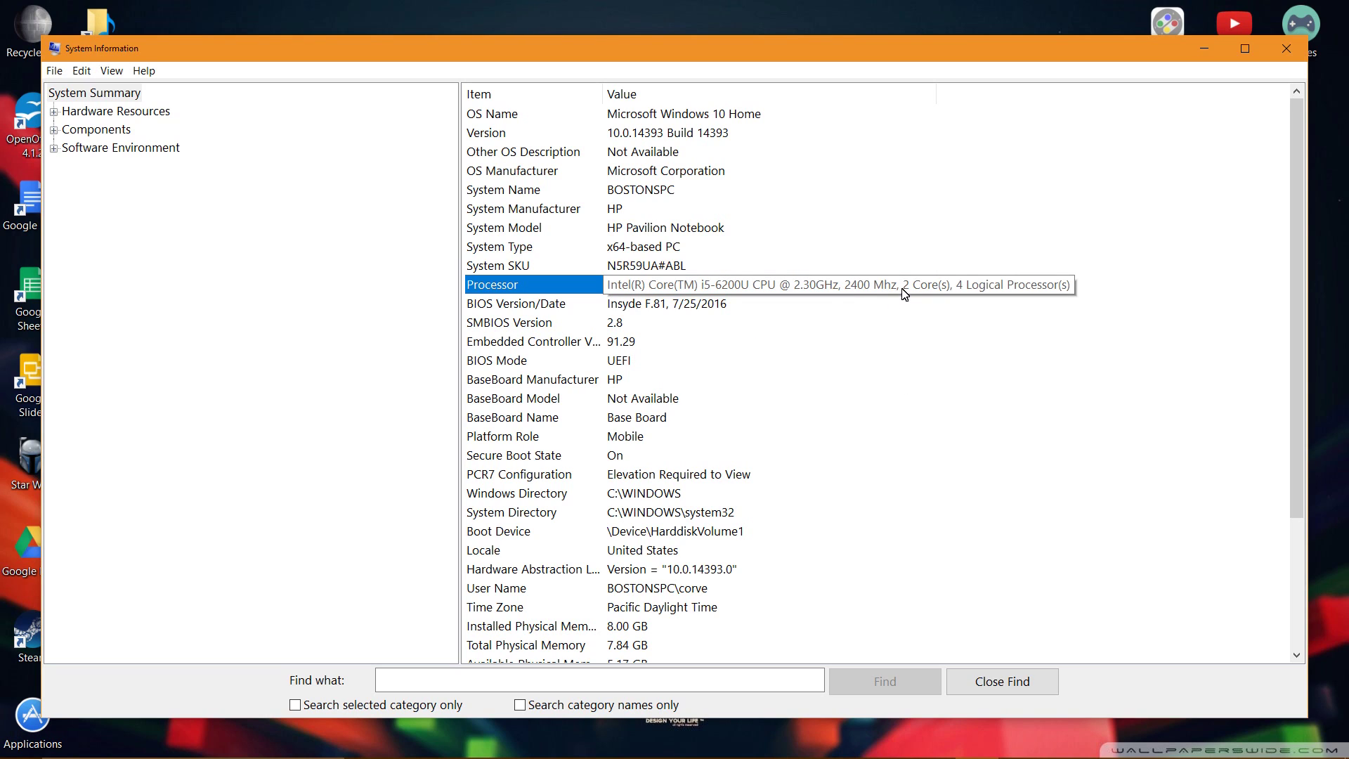
click(1205, 46)
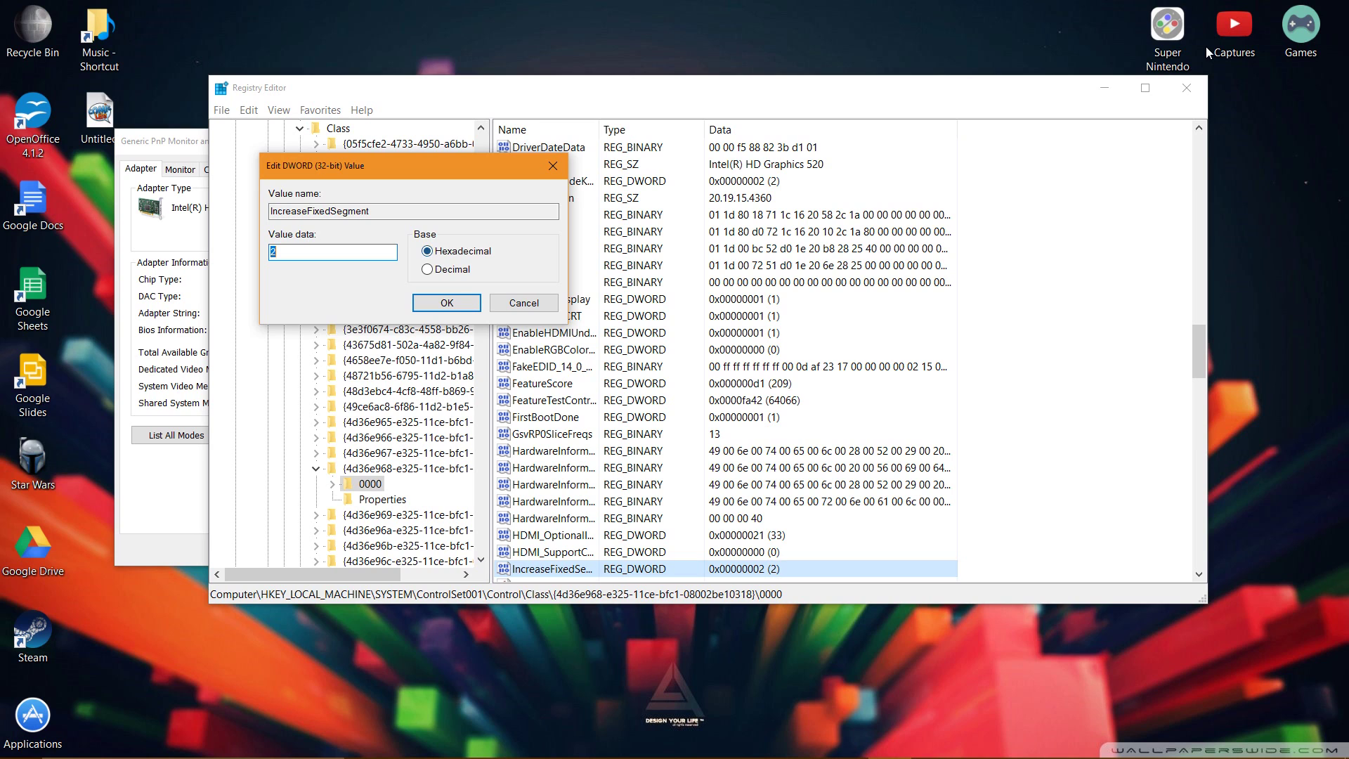
- Close IncreaseFixedSegment unchanged and select HKEY_LOCAL_MACHINE\SOFTWARE\Intel, showing LogElapsedTime 0
key(Return)
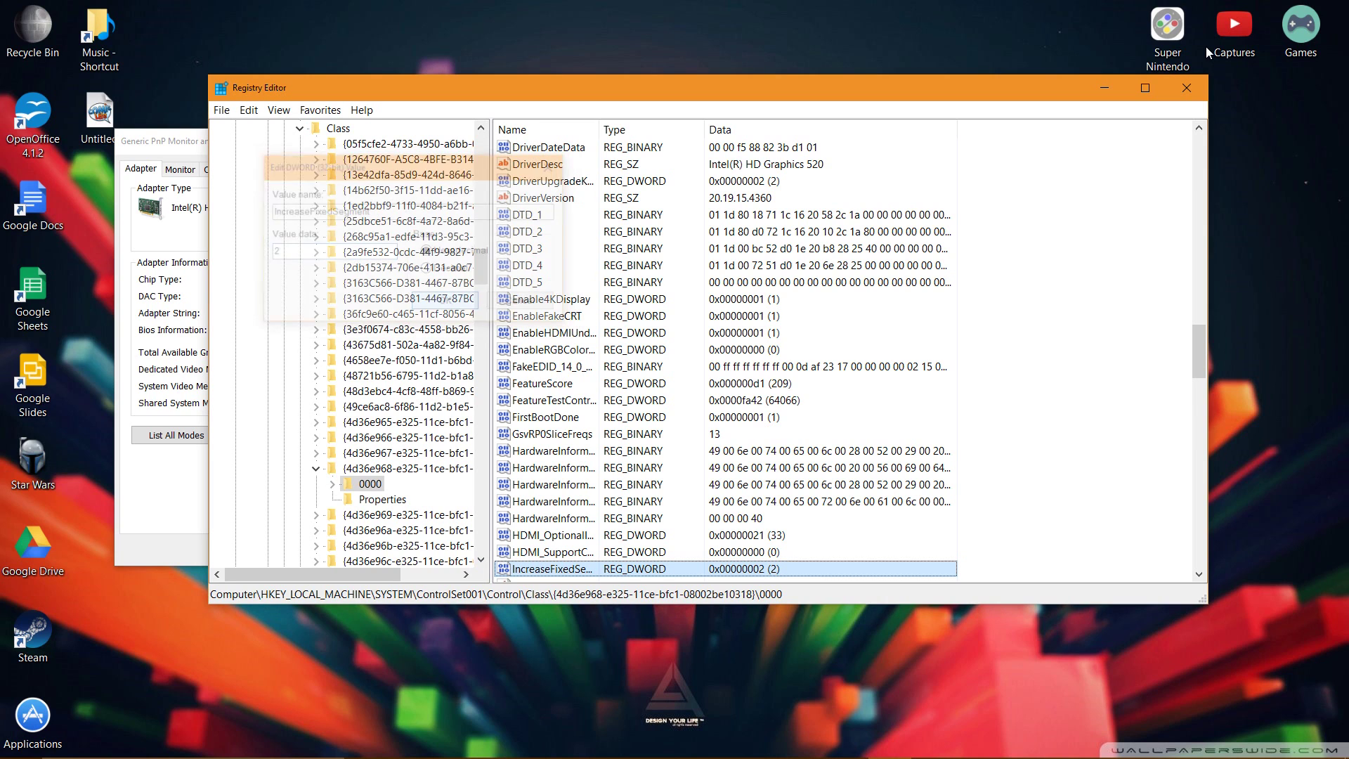
scroll(344, 344, up, 15)
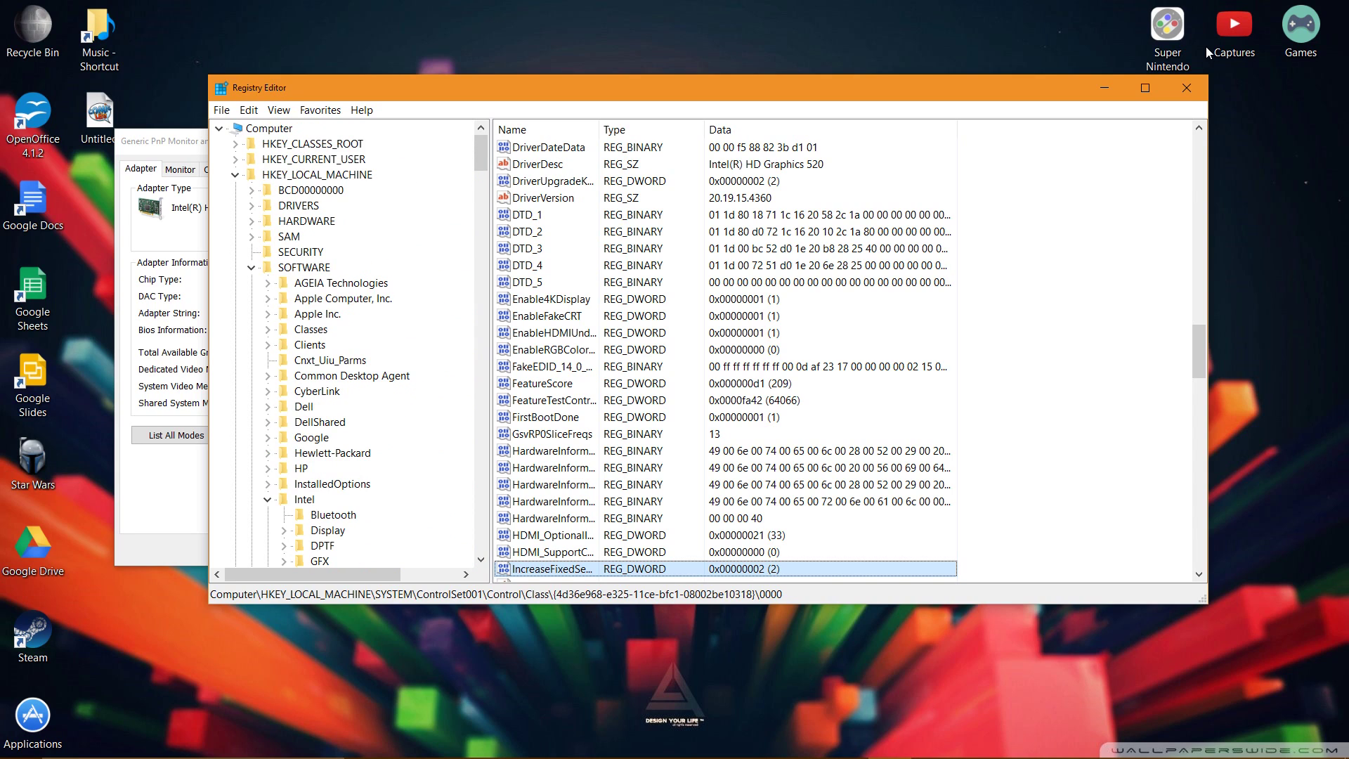
click(304, 267)
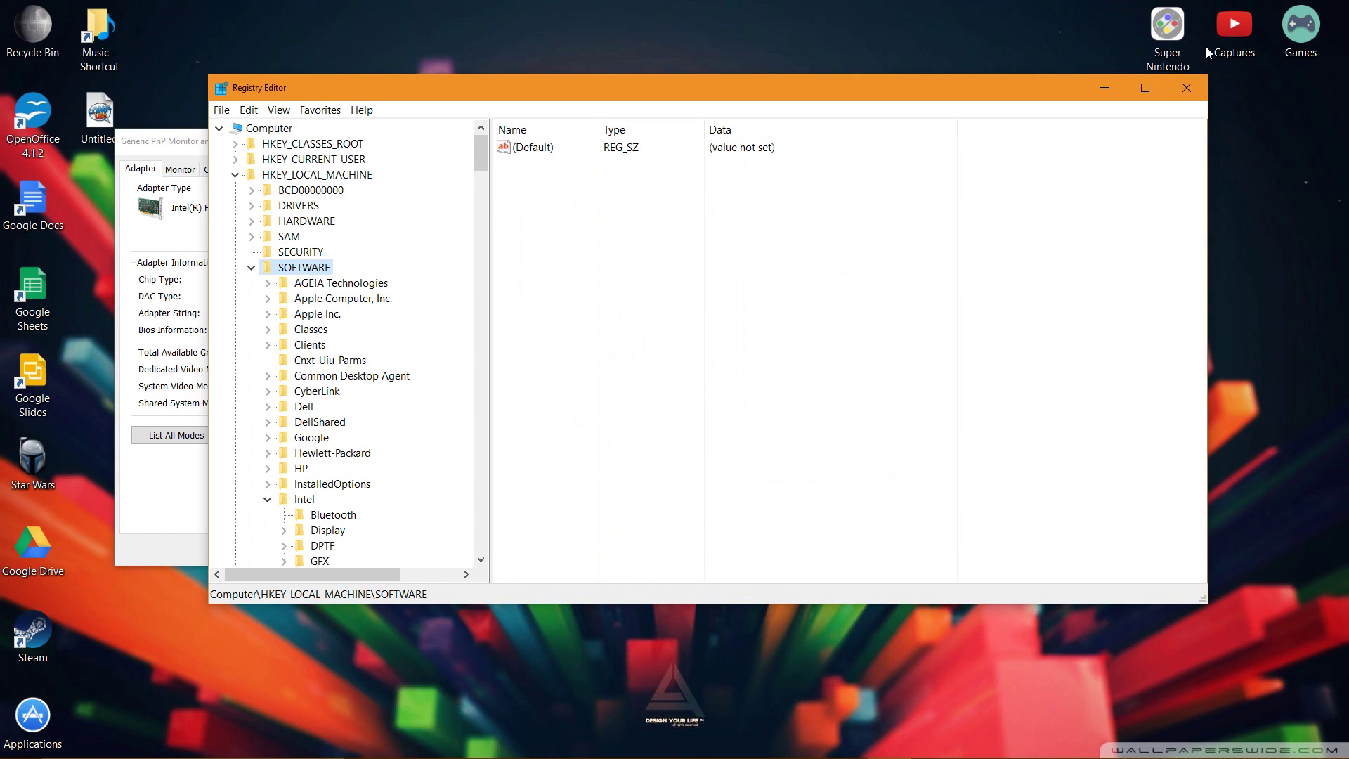
scroll(344, 345, down, 3)
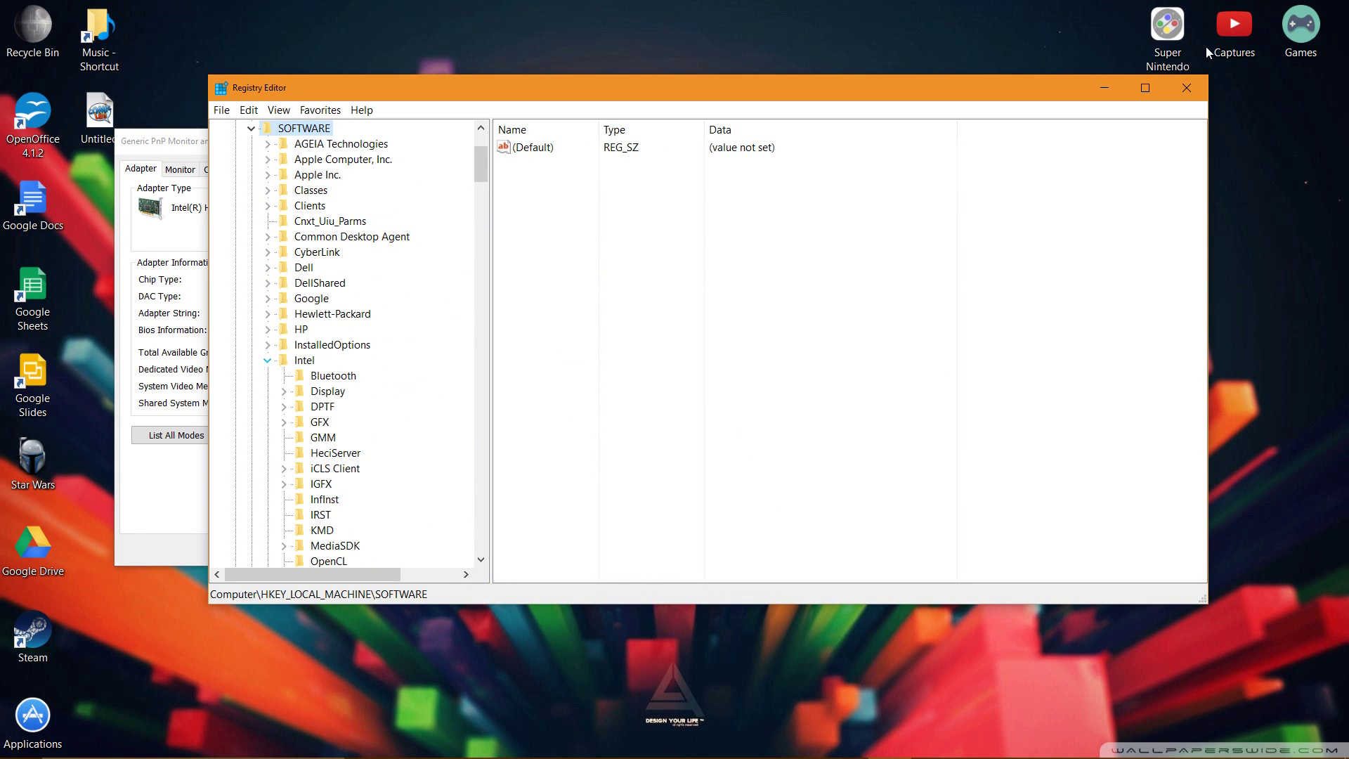
click(267, 360)
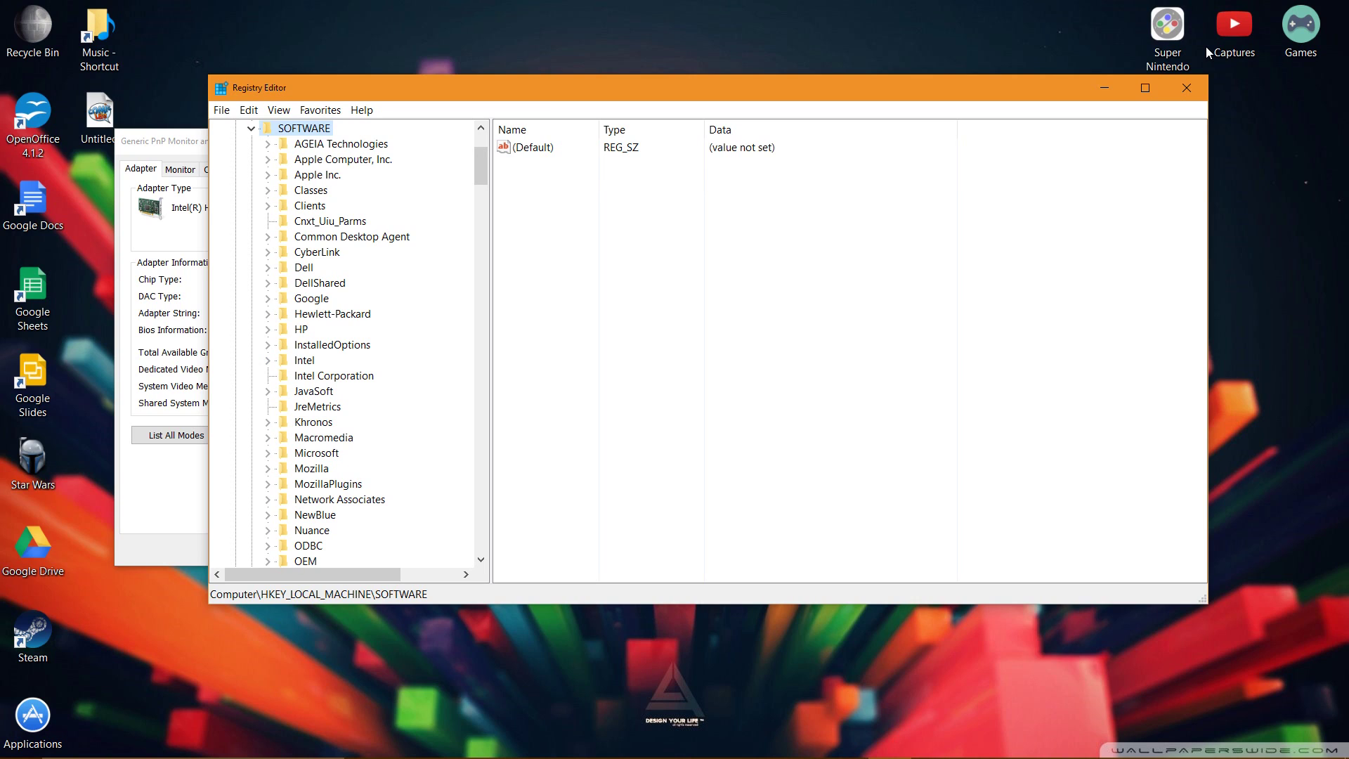
click(267, 360)
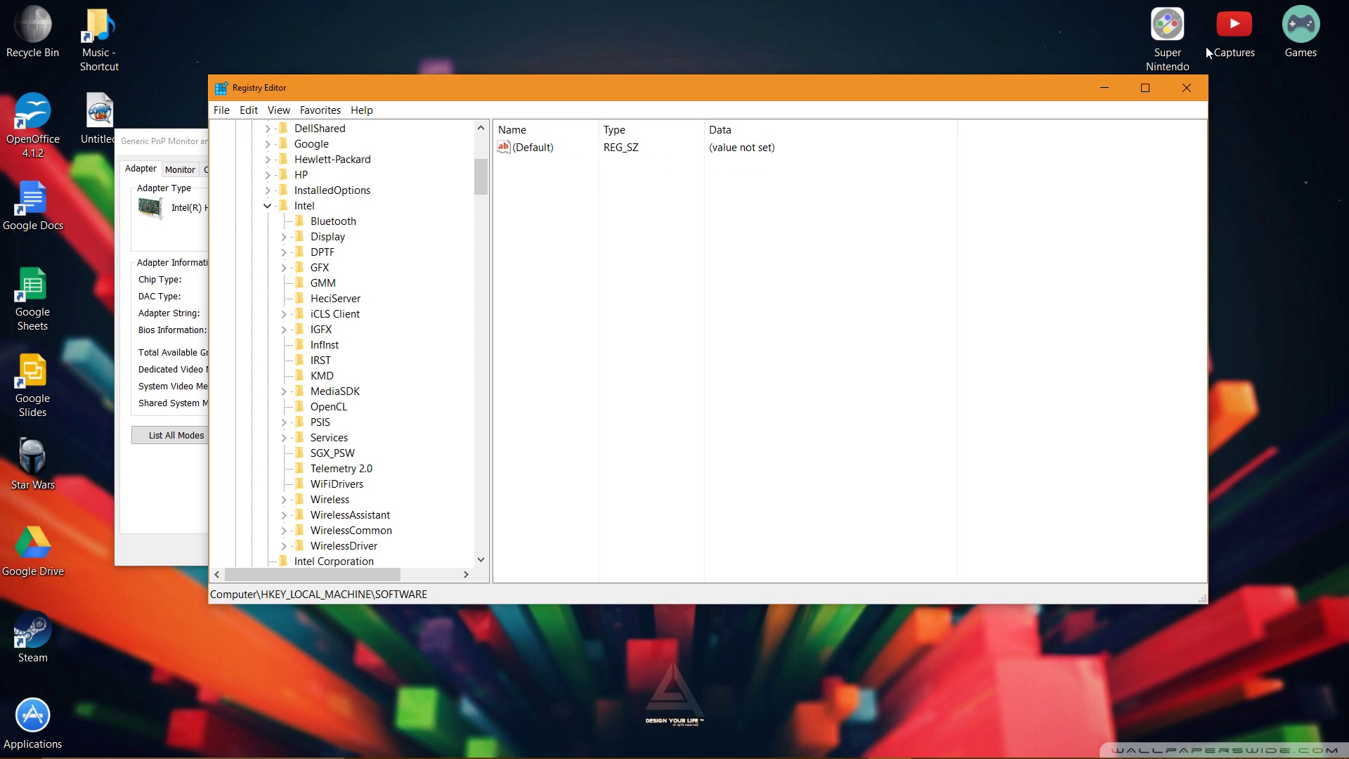
click(305, 206)
- Move from the Intel key down to its GMM subkey
right_click(305, 205)
mouse_move(341, 233)
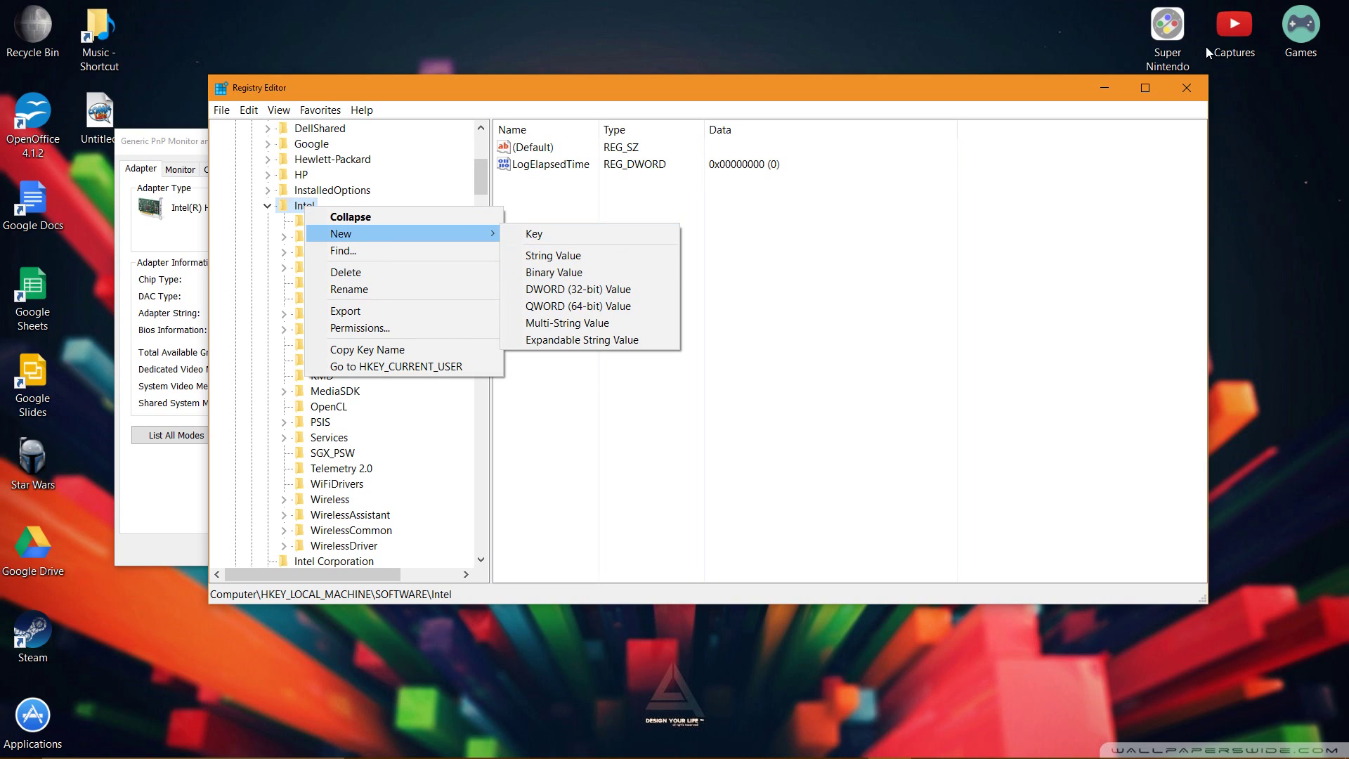
key(Escape)
key(Escape)
key(Tab)
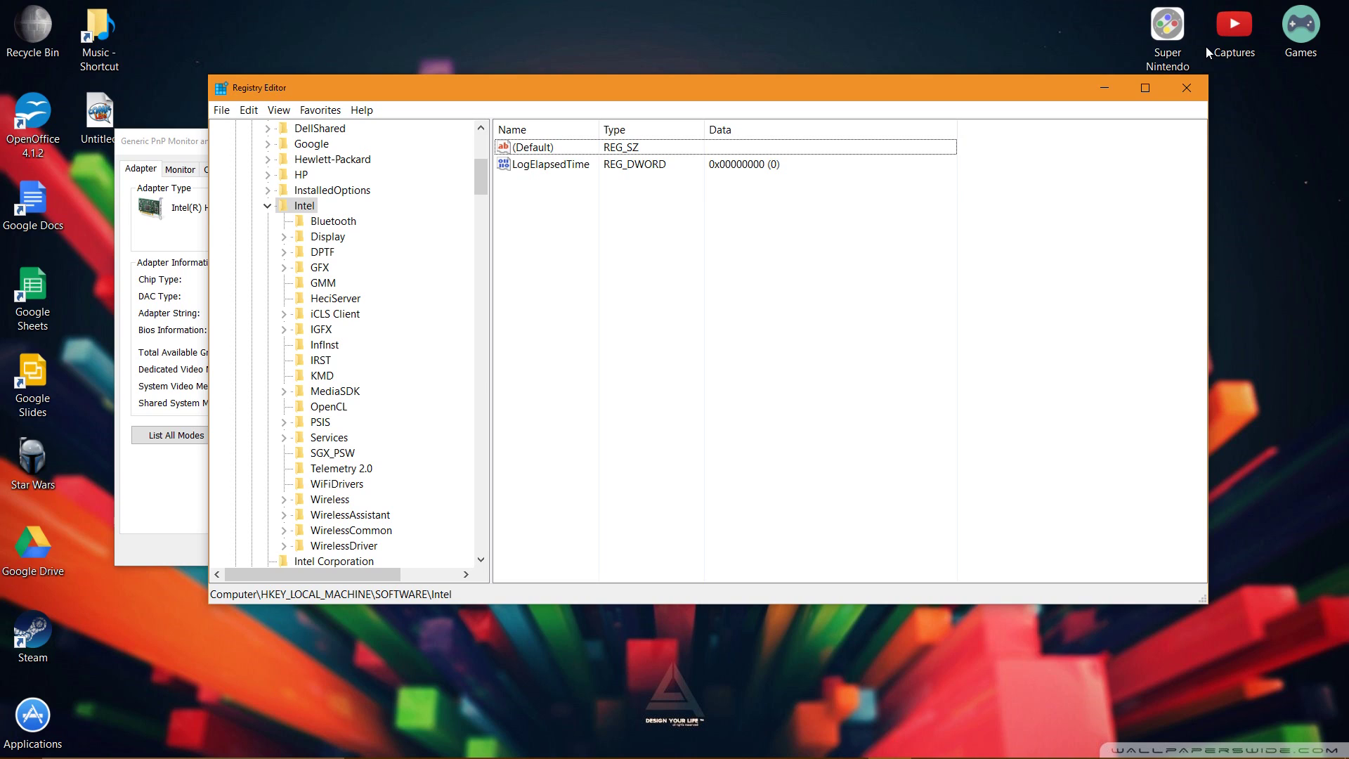
key(Tab)
key(g)
key(m)
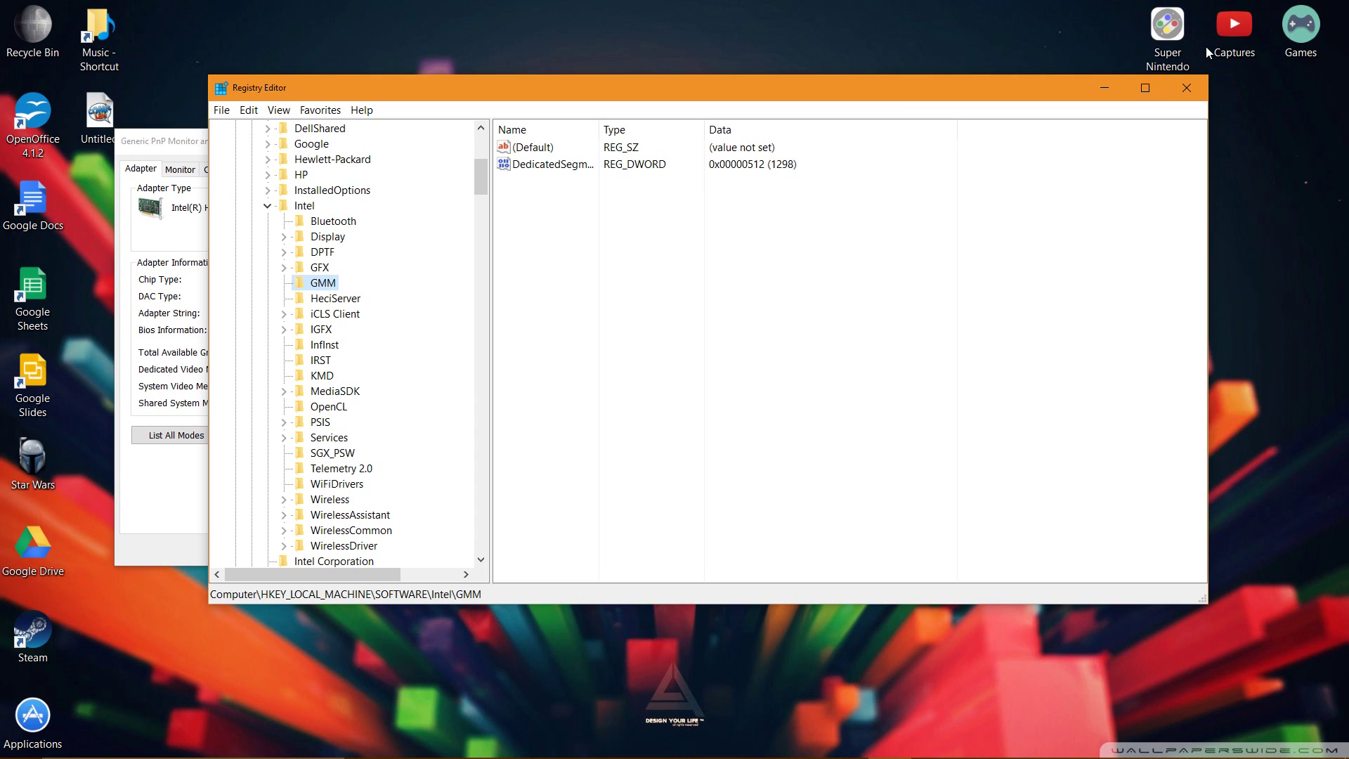
- Check GMM's New DWORD option, cancel, and select the DedicatedSegmentSize value (0x00000512)
key(shift+F10)
key(Down)
key(Down)
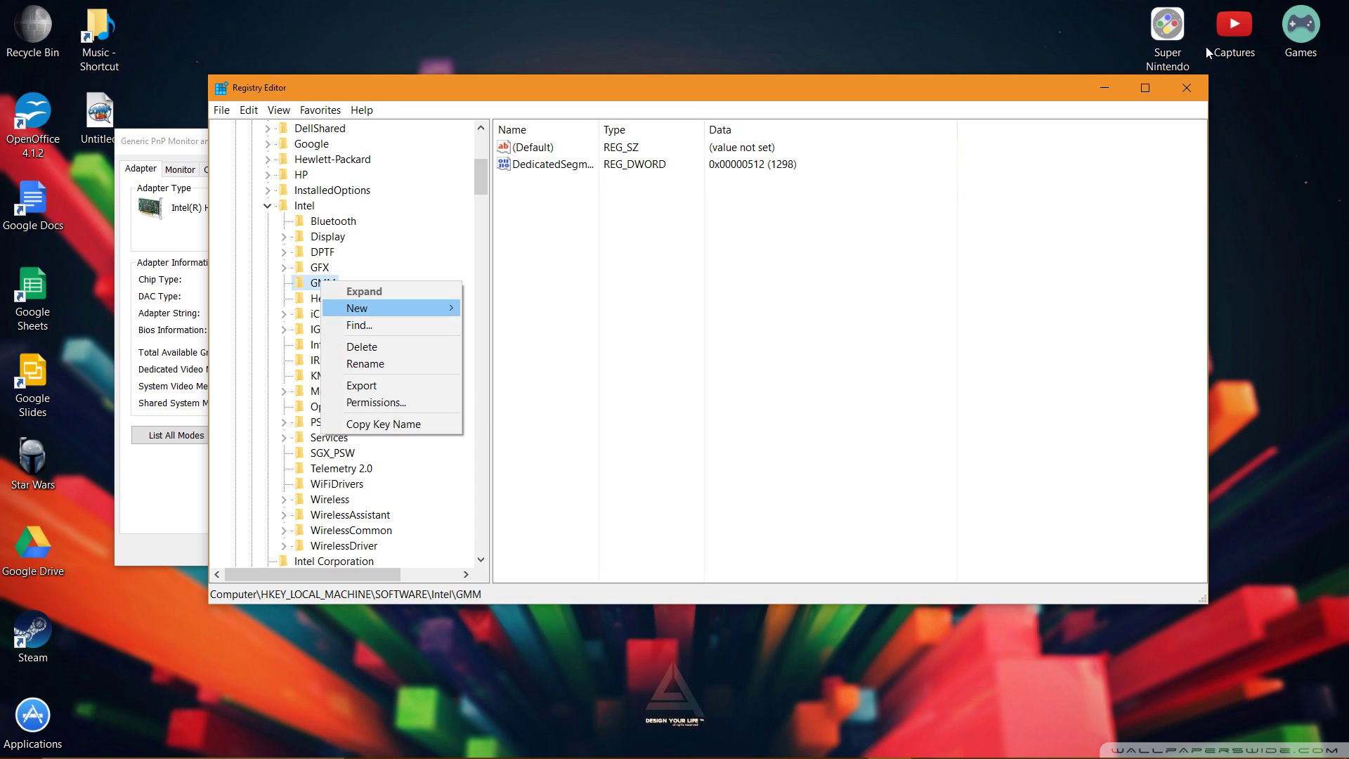
key(Right)
key(Down)
key(Down)
key(Down)
key(Down)
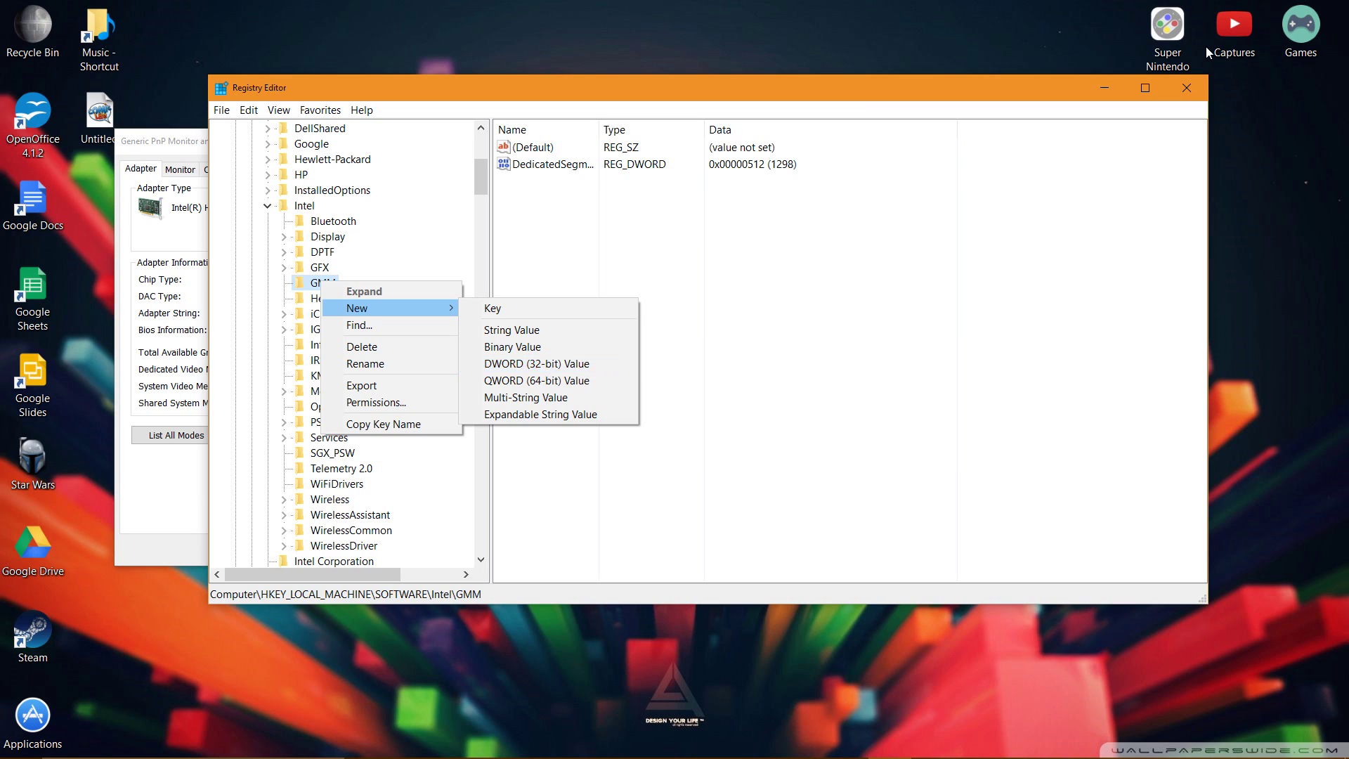
key(Escape)
key(Escape)
key(Tab)
key(Down)
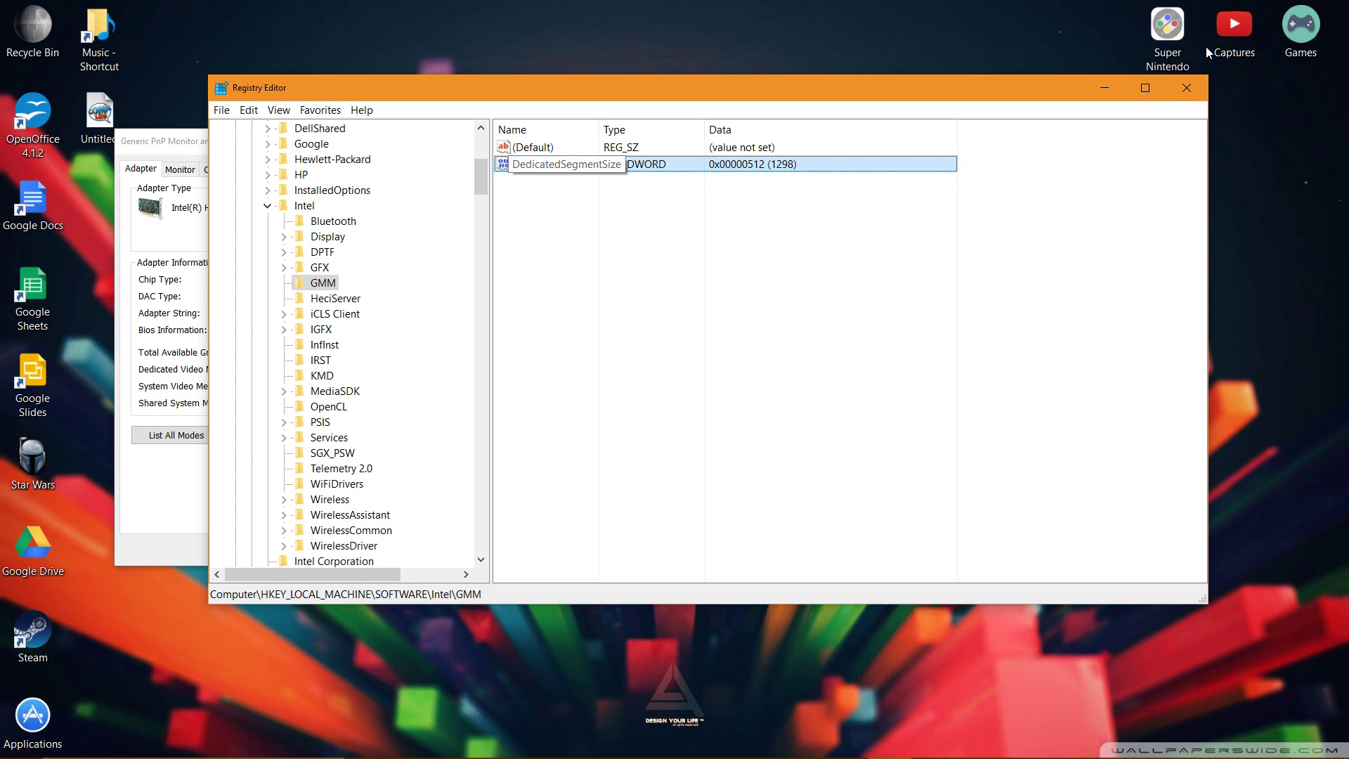
- Open DedicatedSegmentSize for editing at 512, then bring the adapter properties window forward
key(Return)
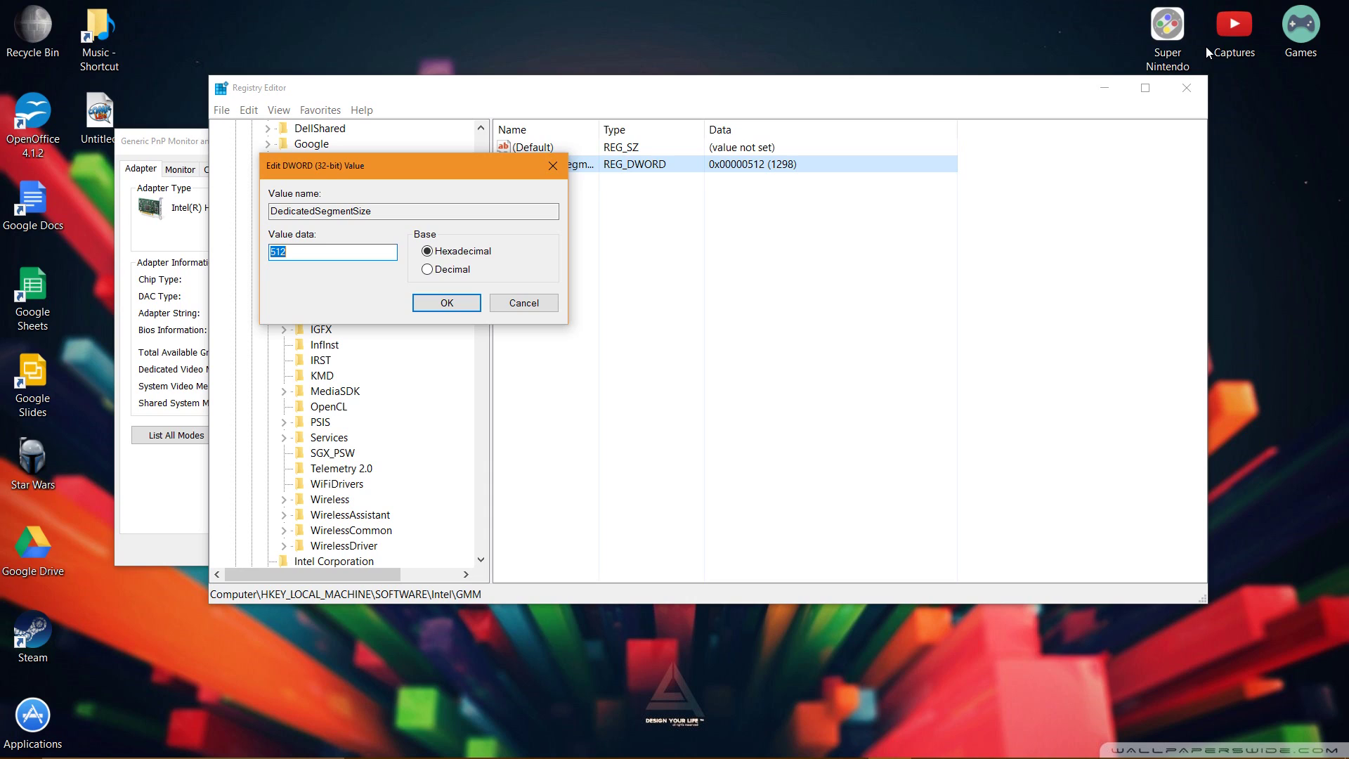
click(171, 496)
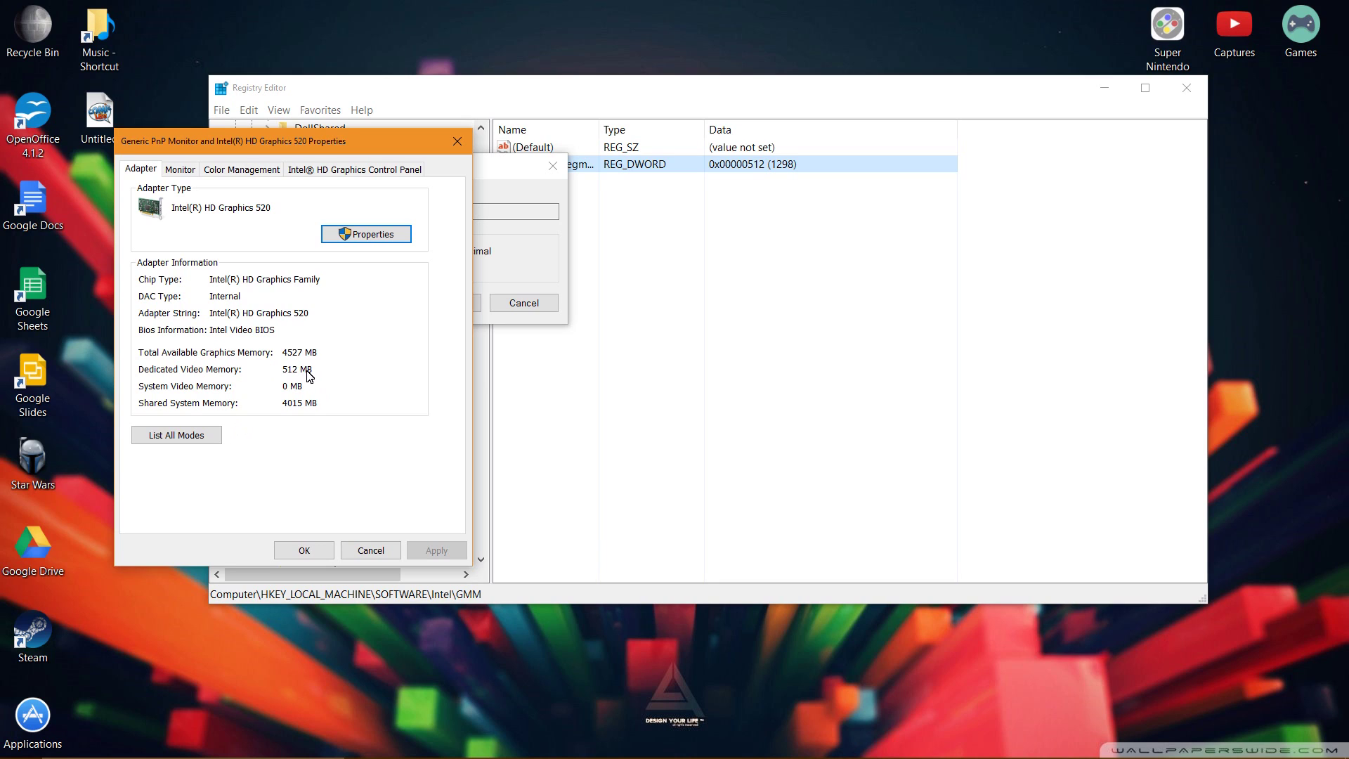
- View and close the adapter's List All Modes, then return to the DedicatedSegmentSize editor
click(201, 437)
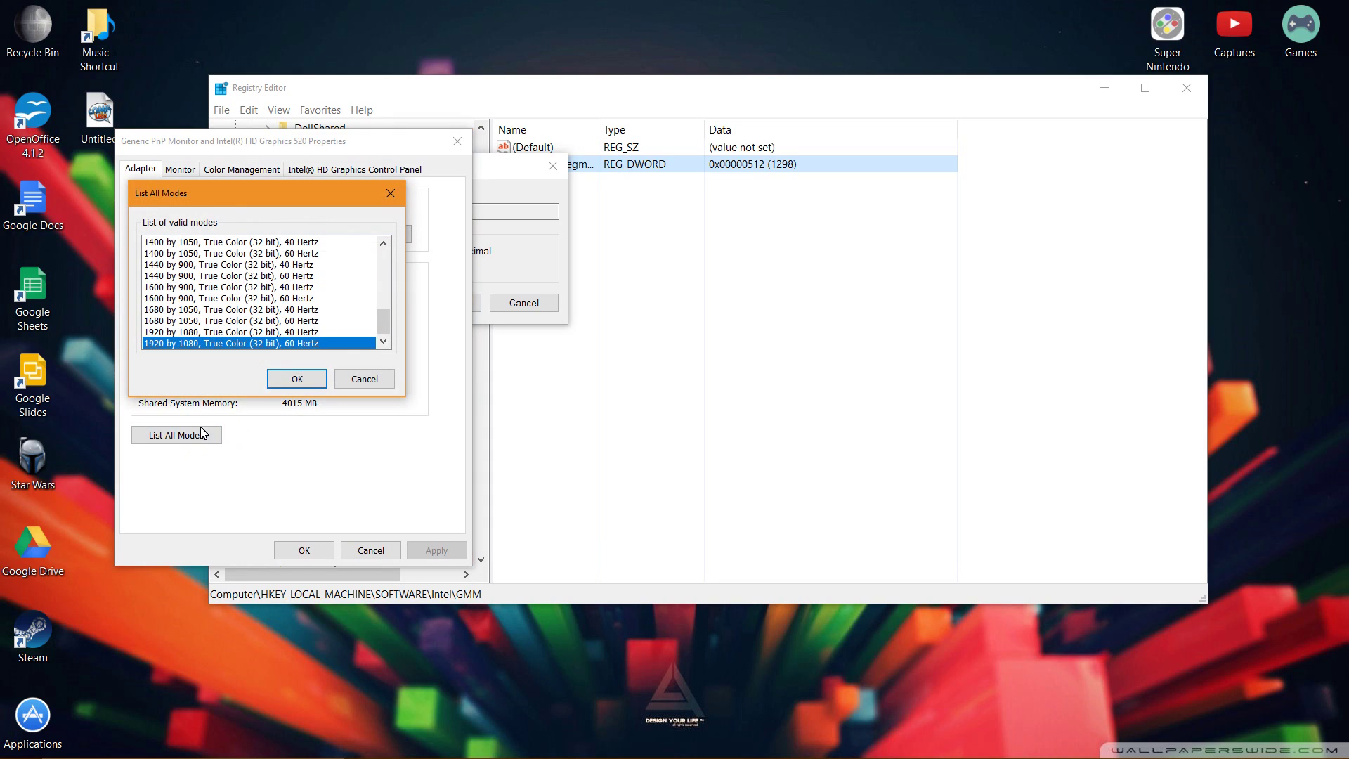
click(400, 205)
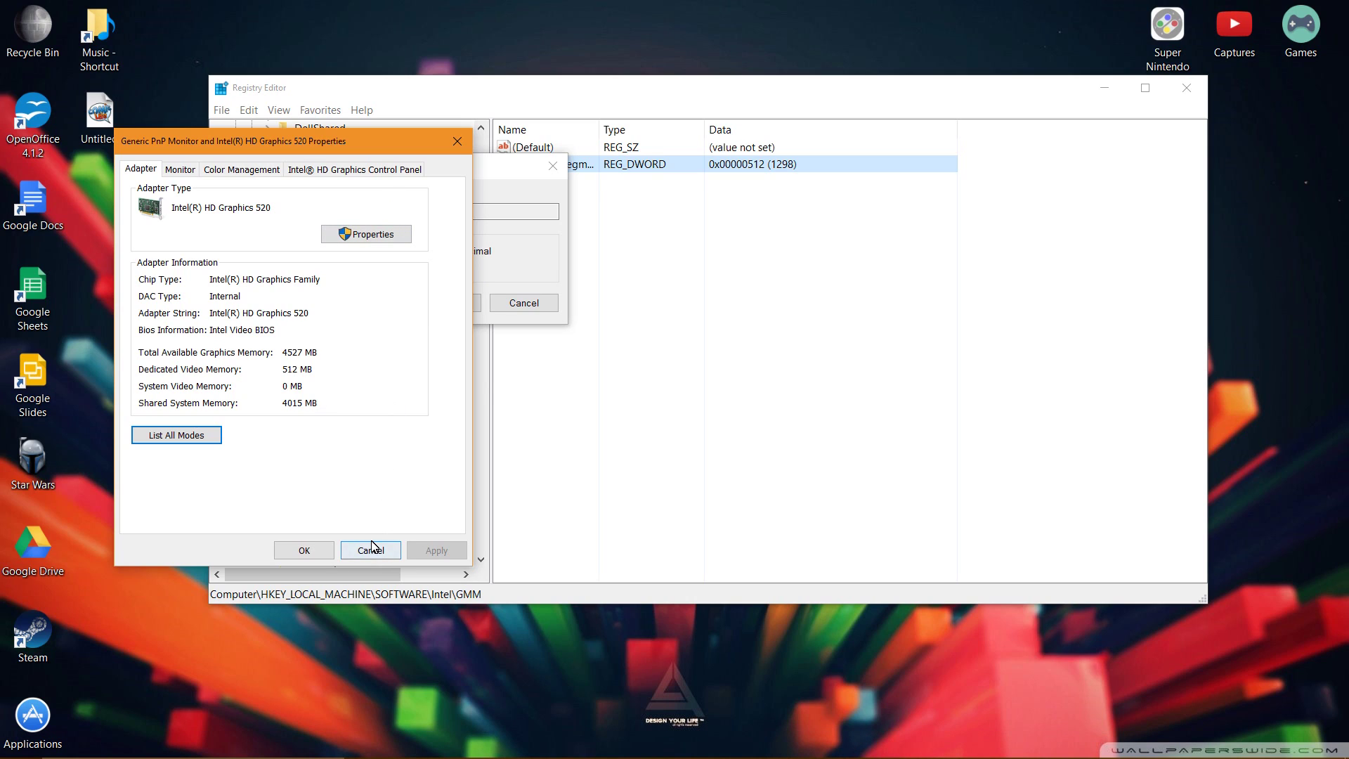
click(543, 518)
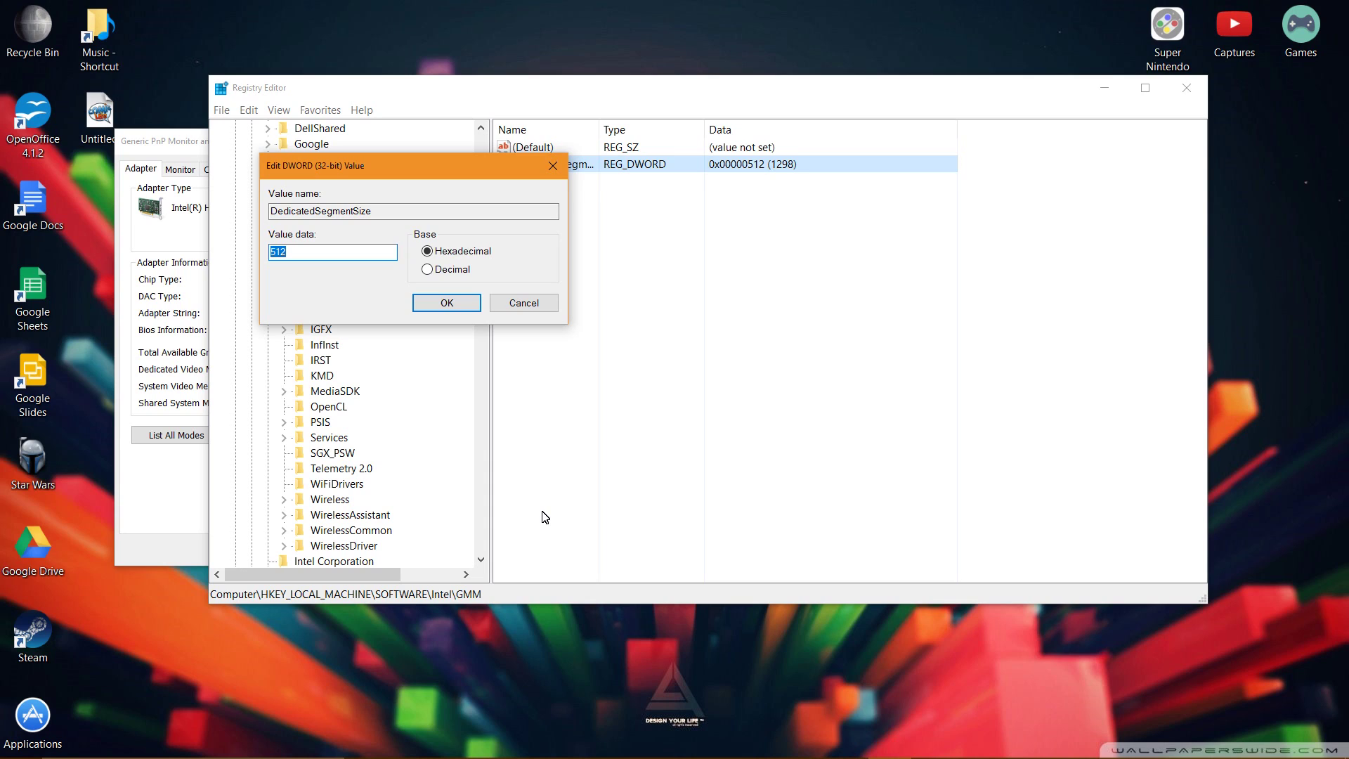
- Replace DedicatedSegmentSize's 512 with 1024, saving it as 0x00001024
key(BackSpace)
text(1024)
key(Return)
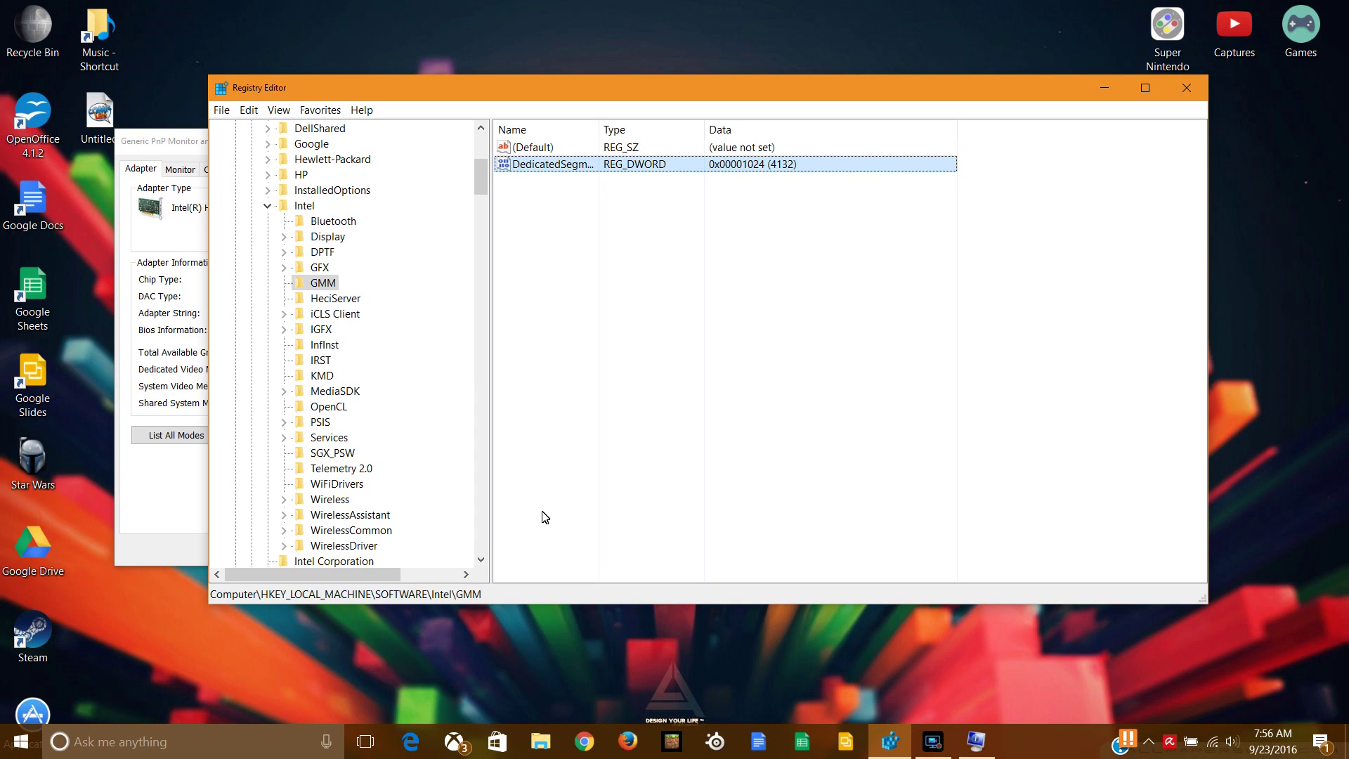
- Bring the adapter properties forward to recheck memory, still 512 MB dedicated
mouse_move(933, 742)
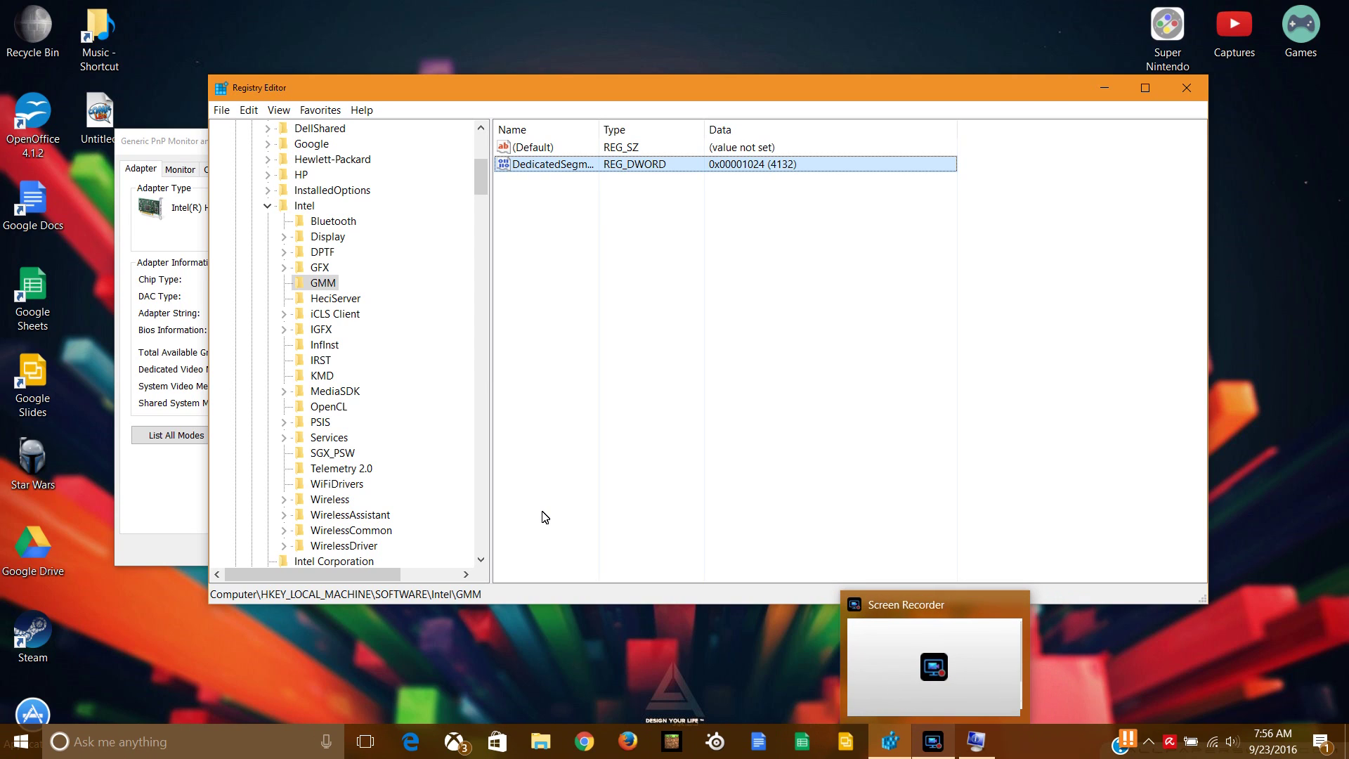
mouse_move(890, 741)
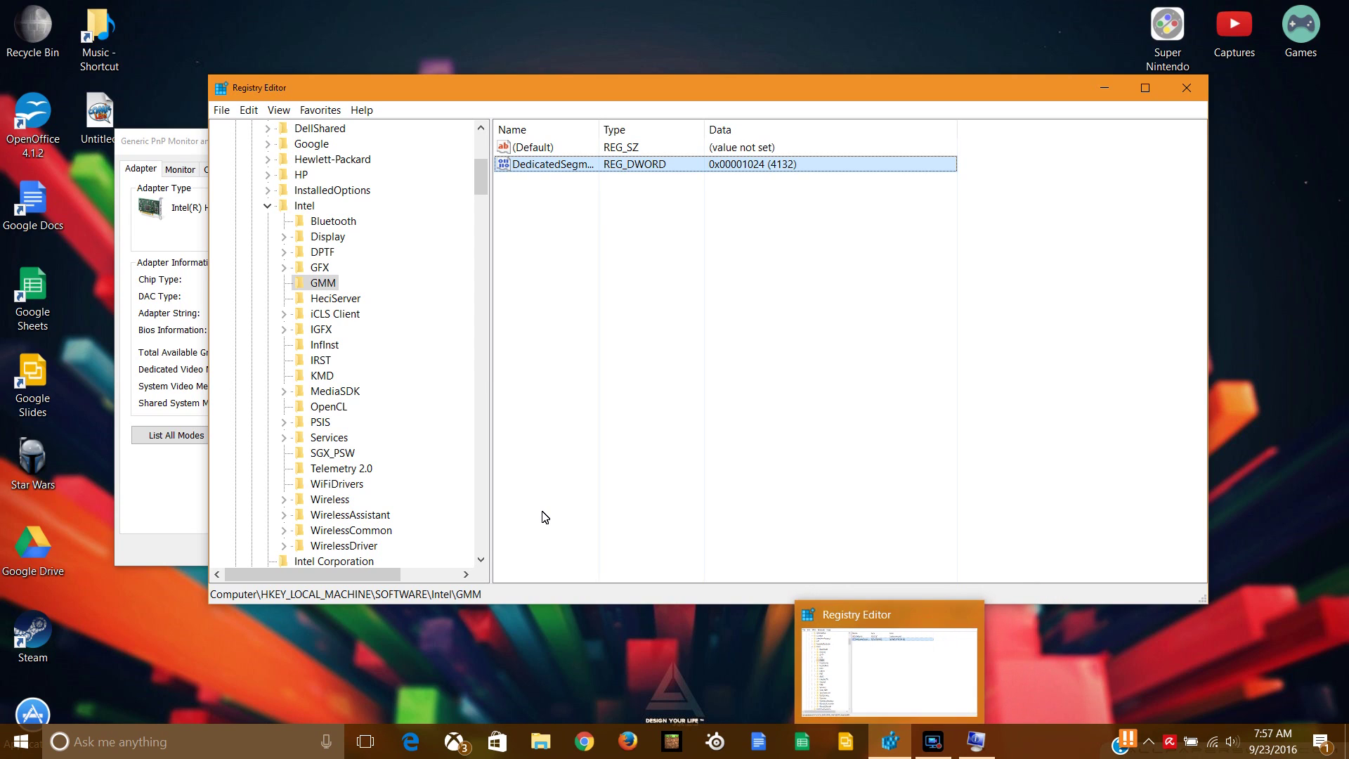
click(191, 515)
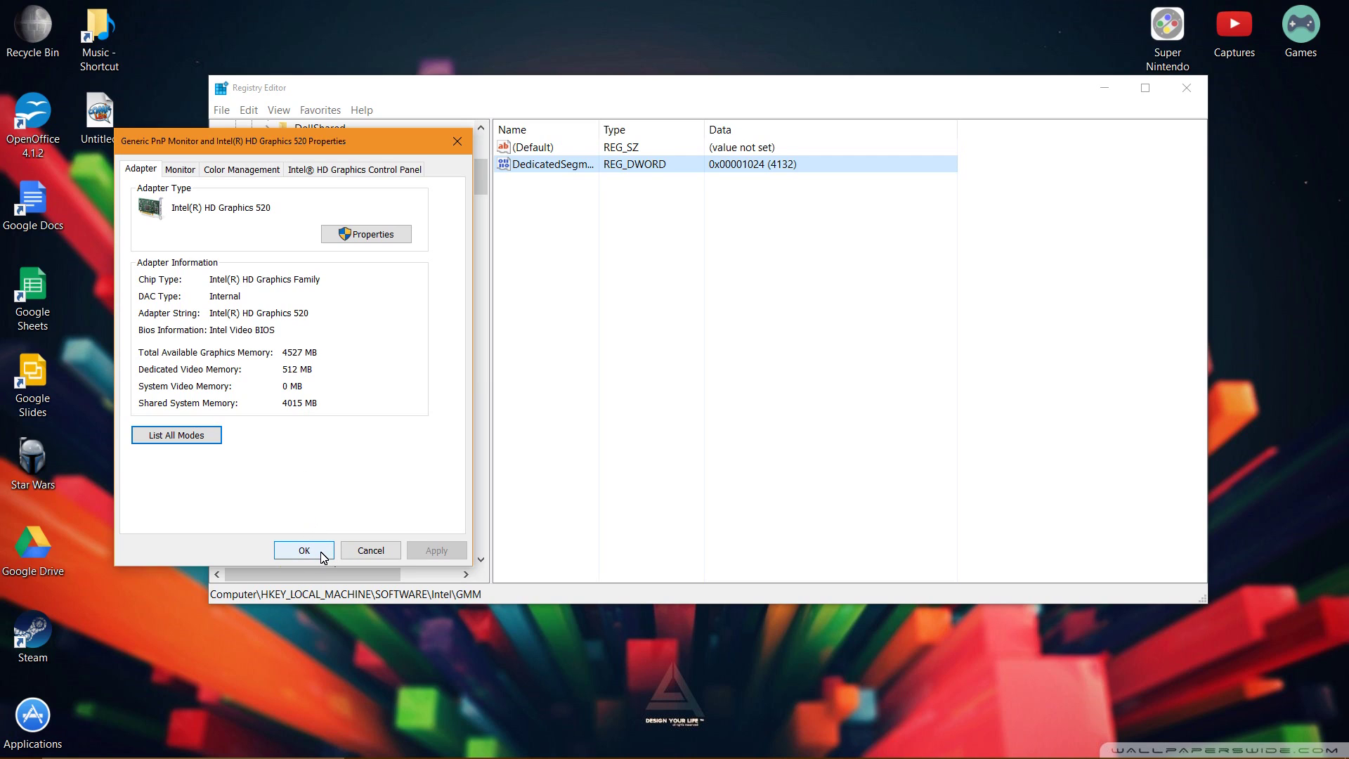
- Bring Registry Editor forward and move from GMM's DedicatedSegmentSize up to the Intel key
click(877, 378)
key(space)
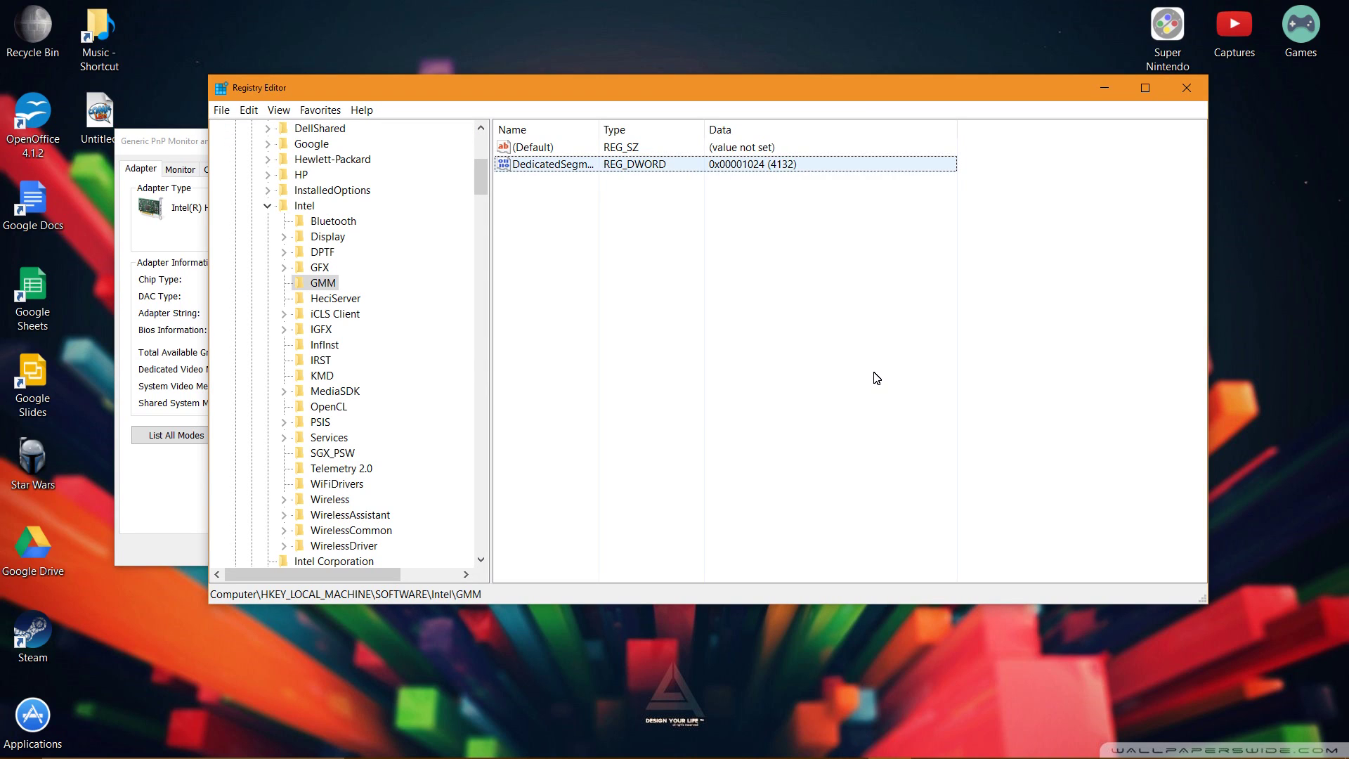
click(877, 378)
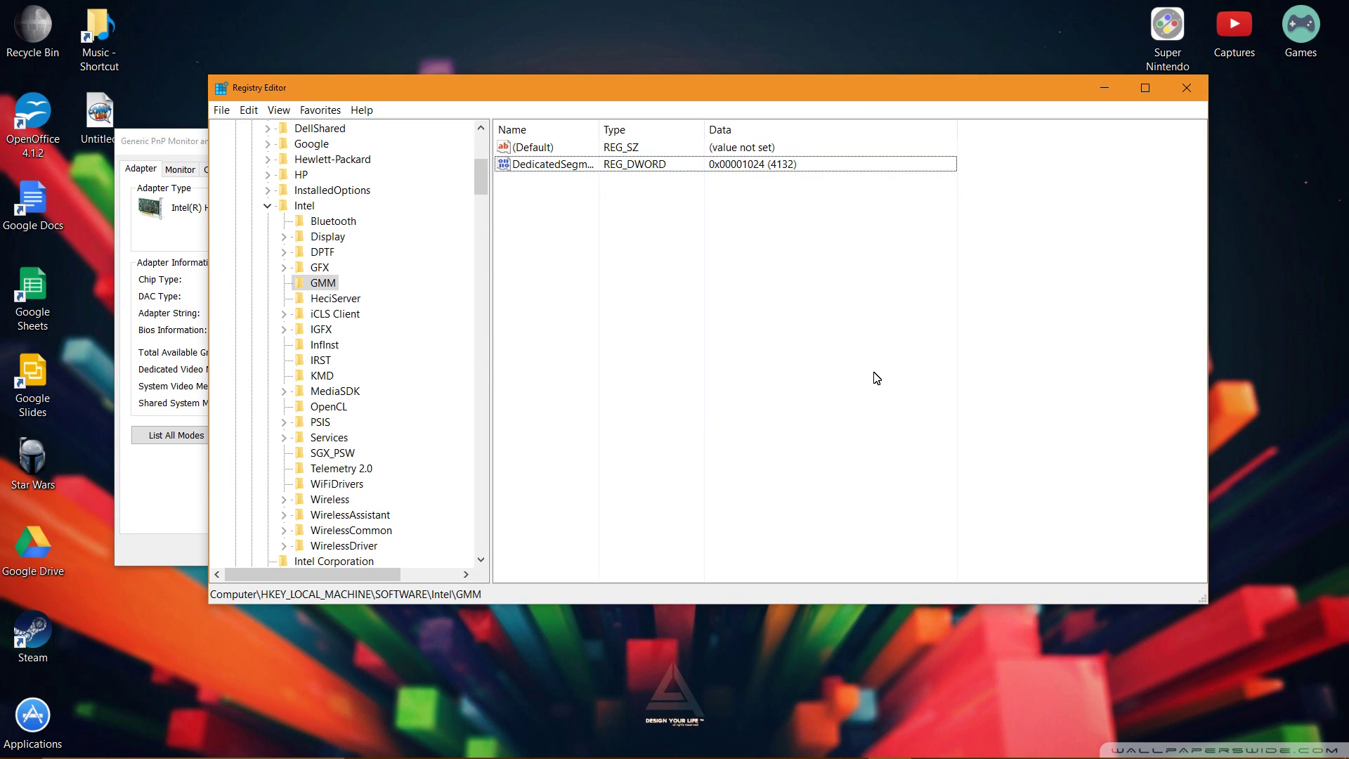
key(Up)
key(Down)
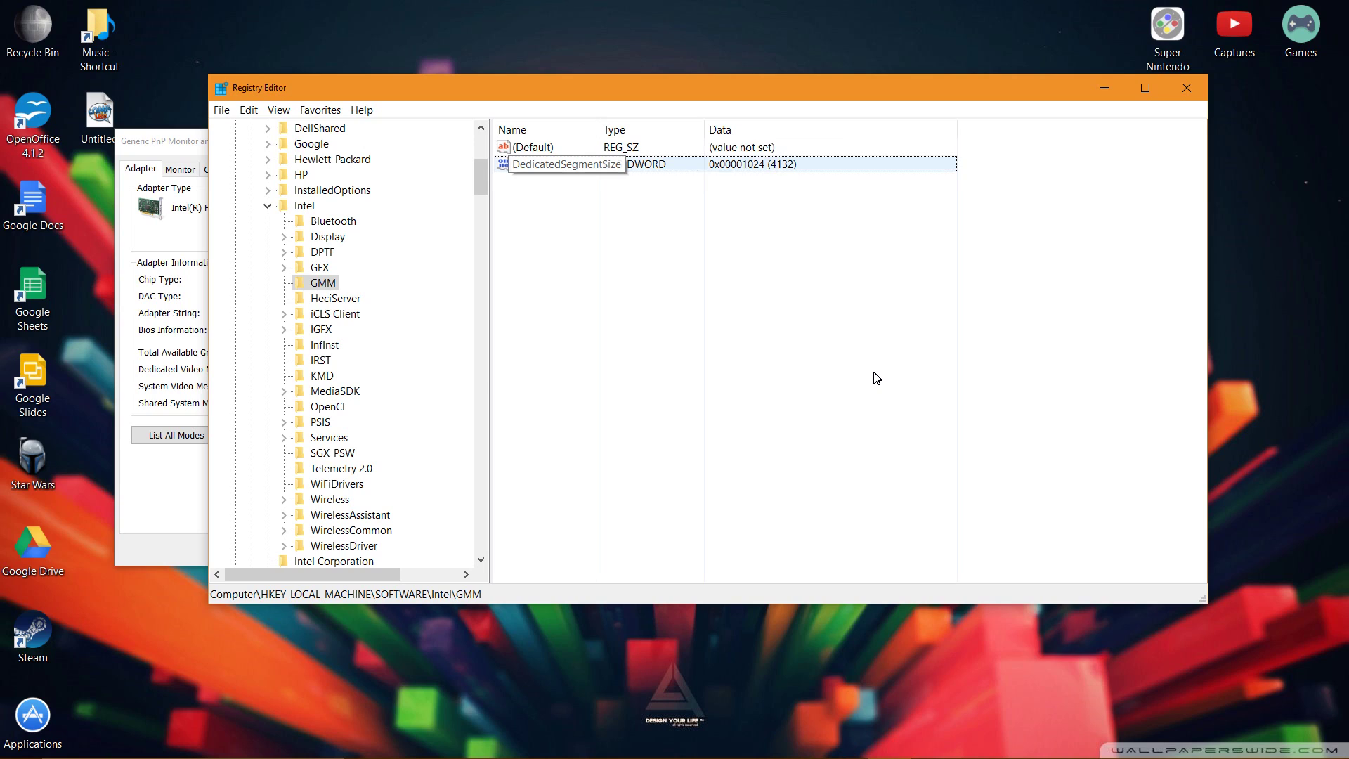
click(877, 378)
key(Tab)
key(Left)
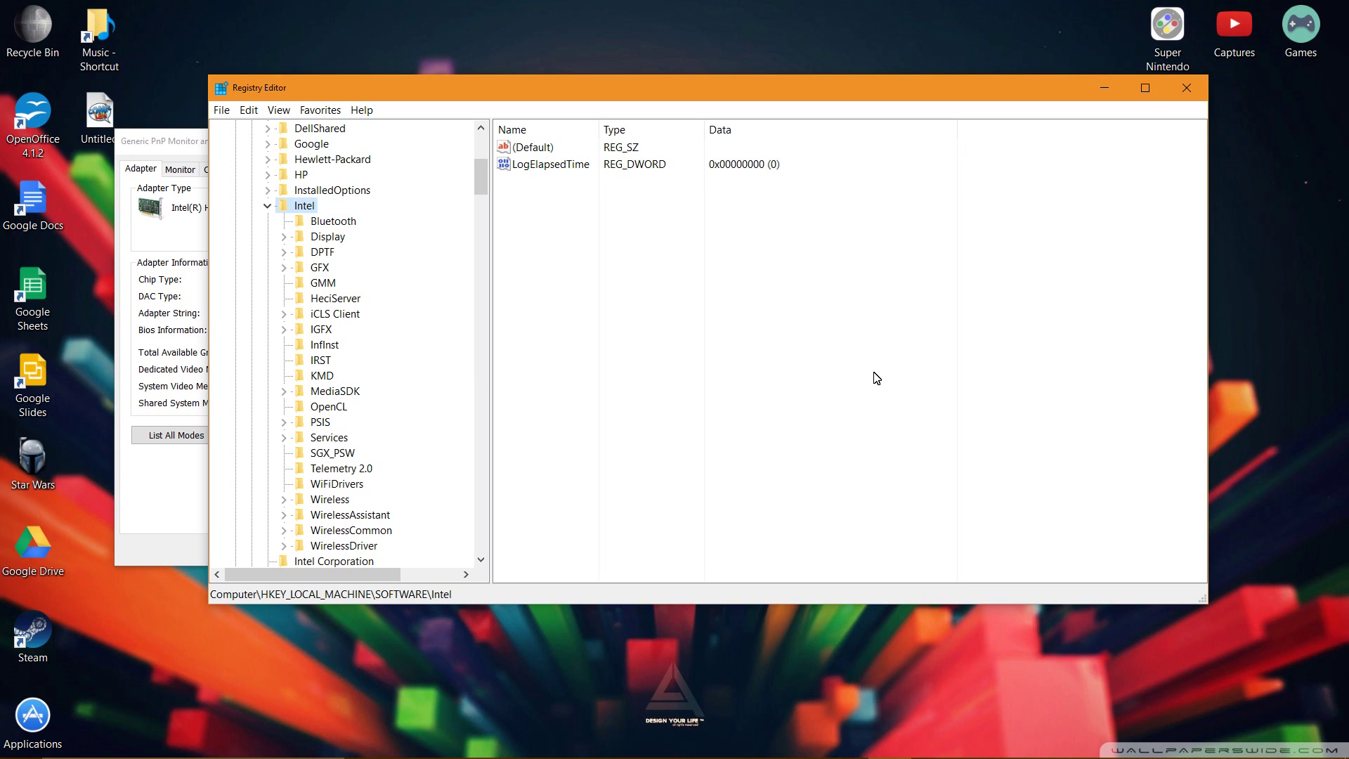
key(Down)
key(Down)
key(Down)
key(Down)
key(Down)
key(shift+F10)
key(Down)
key(Right)
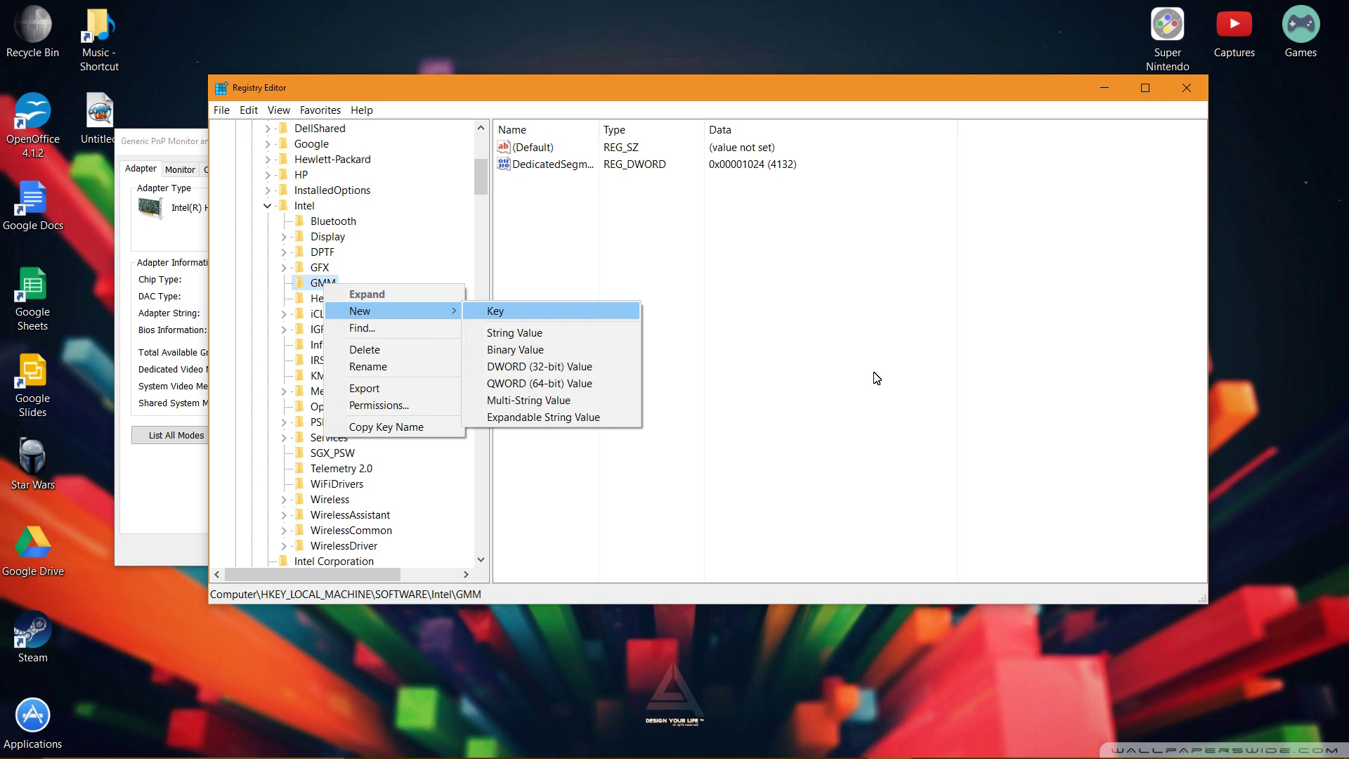
key(Down)
key(Down)
key(Down)
key(Down)
key(Down)
key(Down)
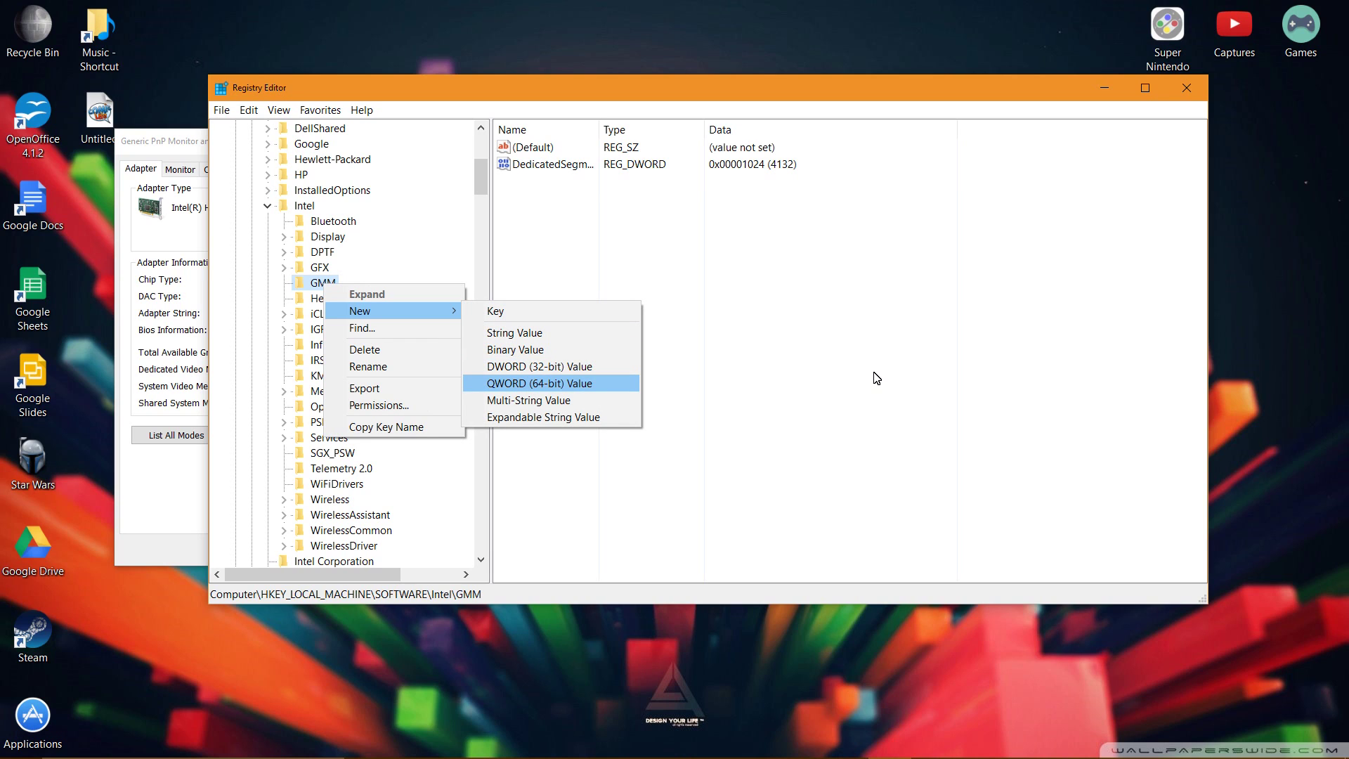
key(Up)
key(Up)
key(Up)
key(Up)
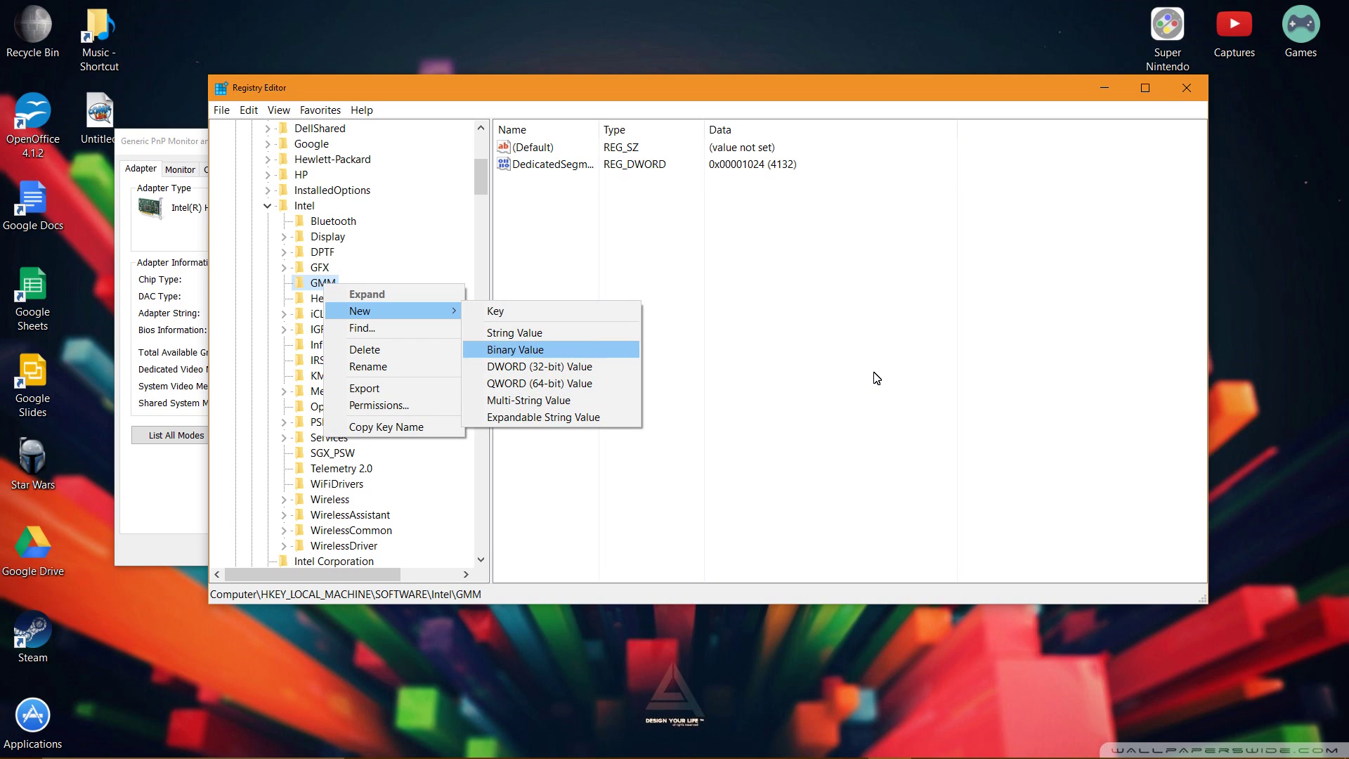
key(Up)
key(Down)
key(Down)
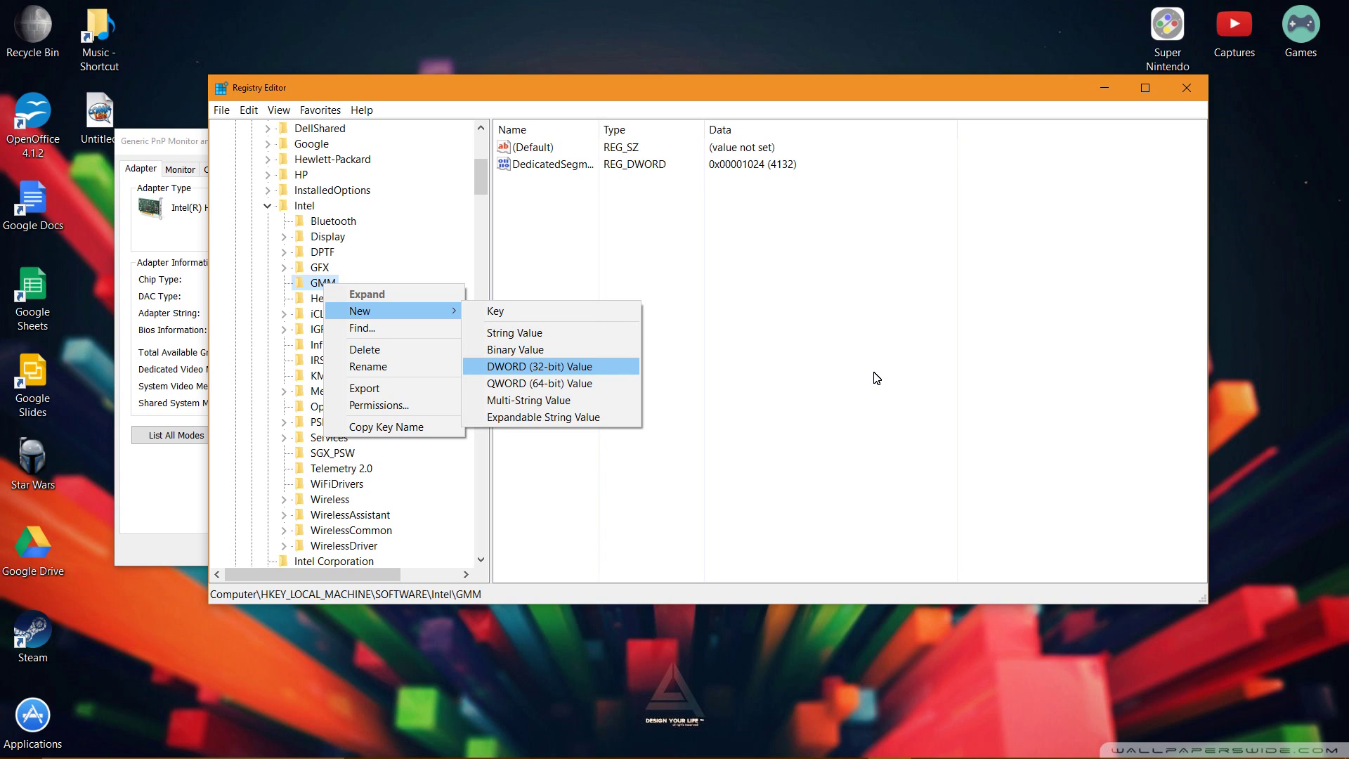
key(Up)
key(Down)
click(877, 378)
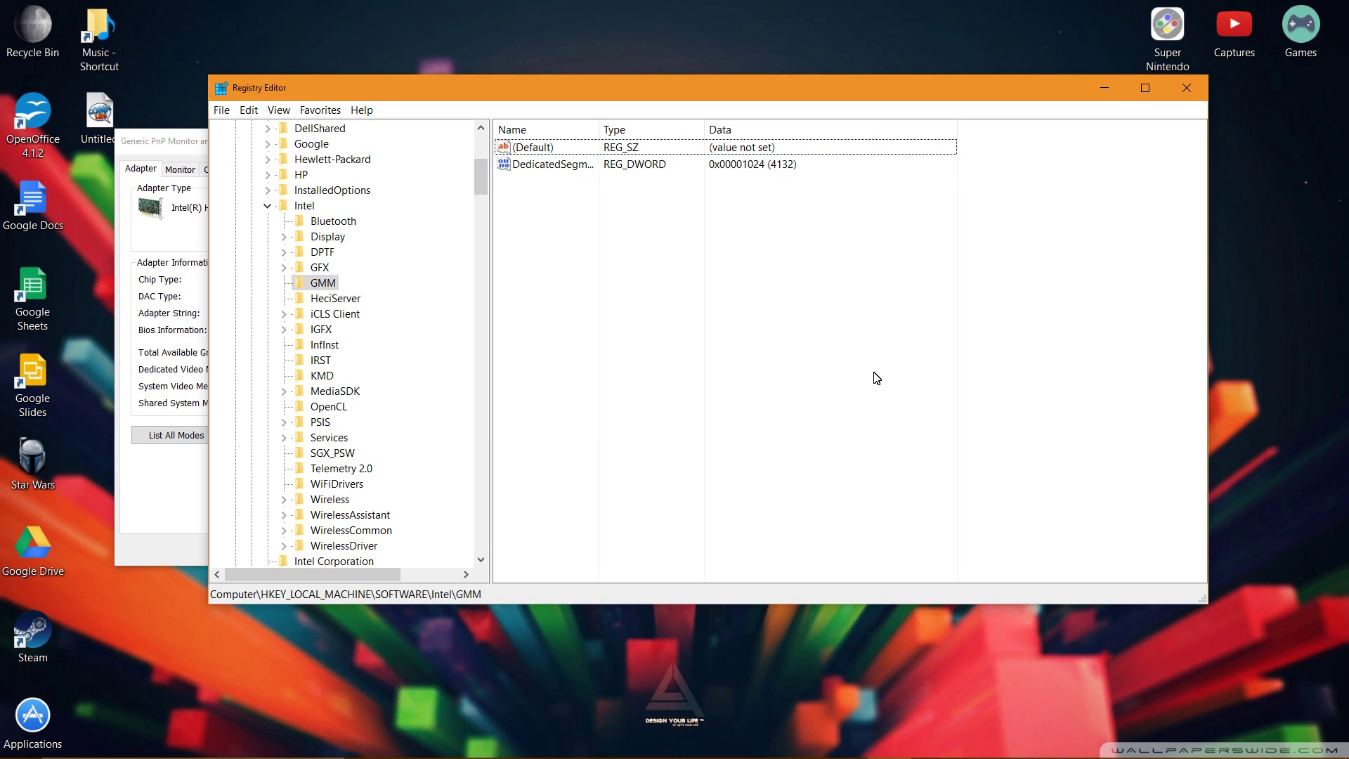
key(Tab)
key(Left)
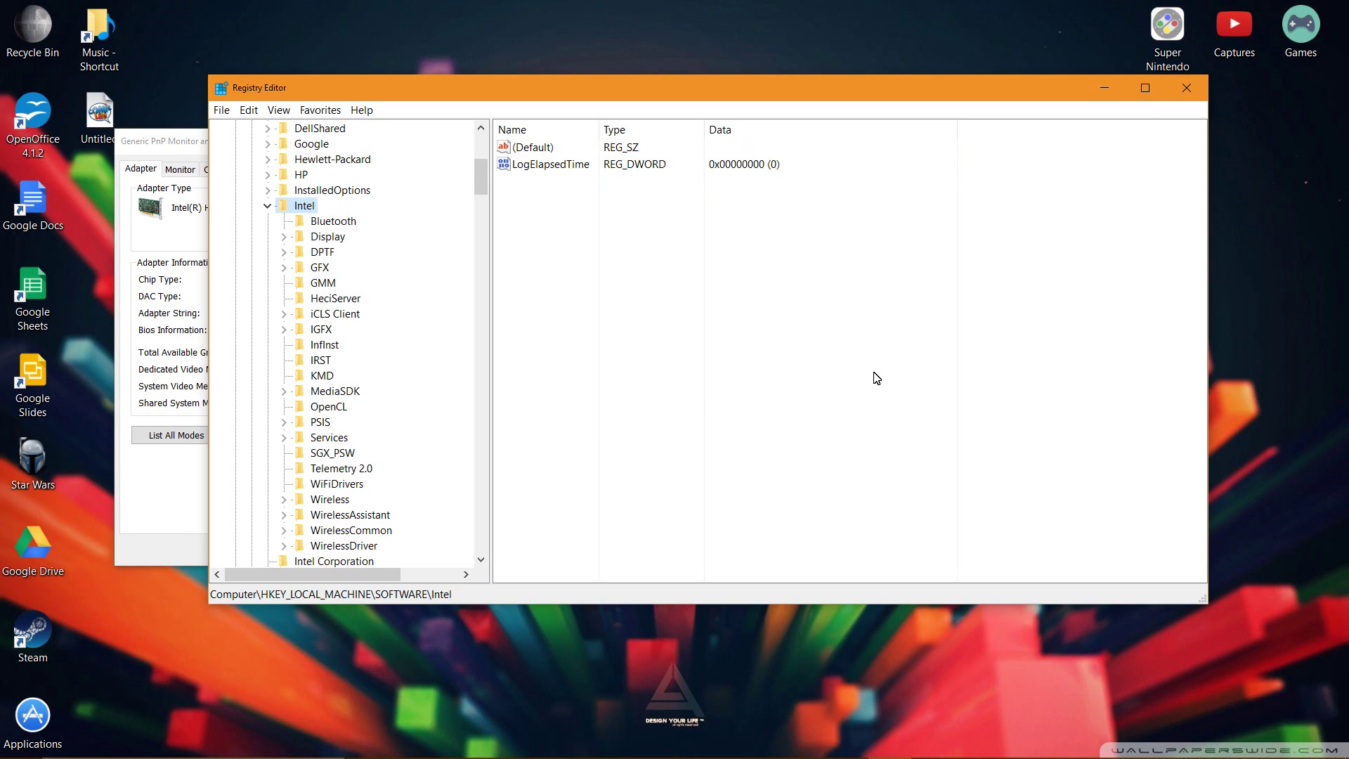
key(g)
key(m)
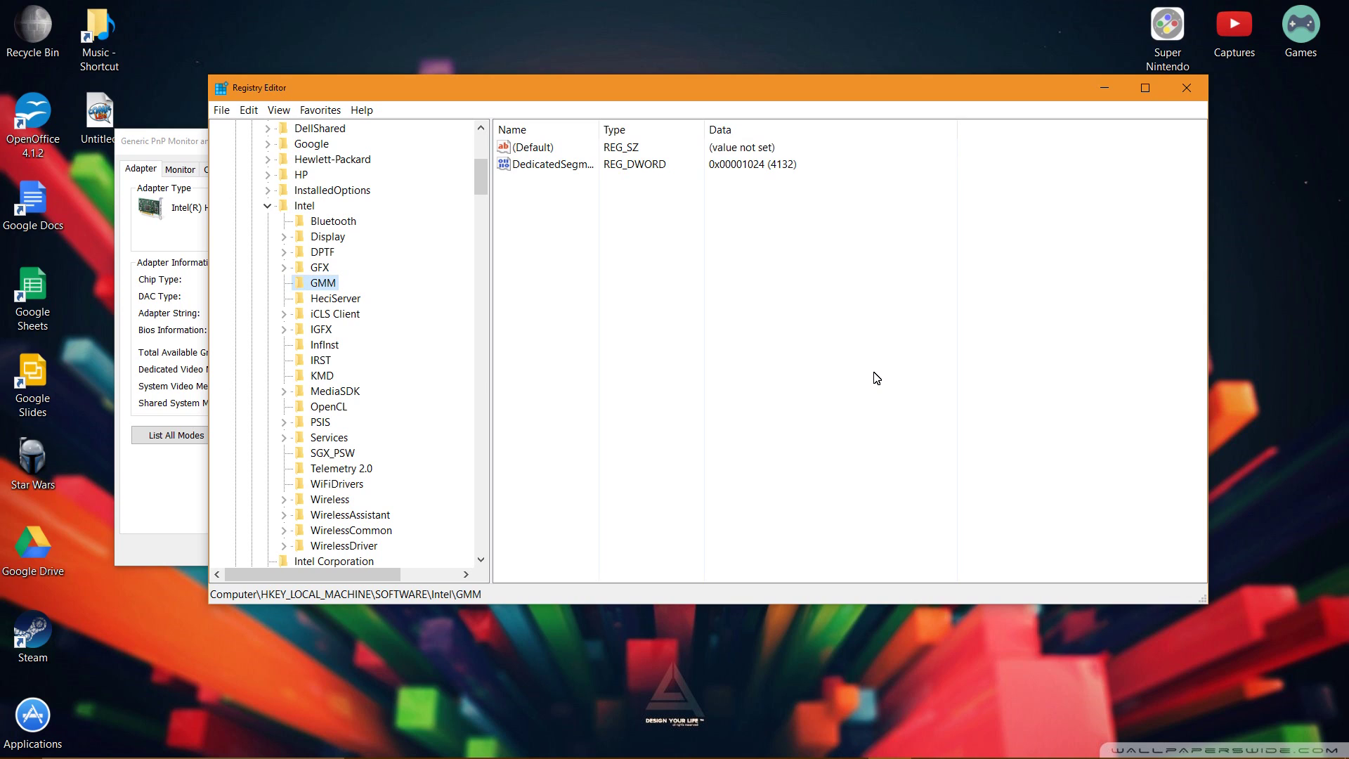
key(Tab)
scroll(344, 345, down, 3)
scroll(877, 378, down, 10)
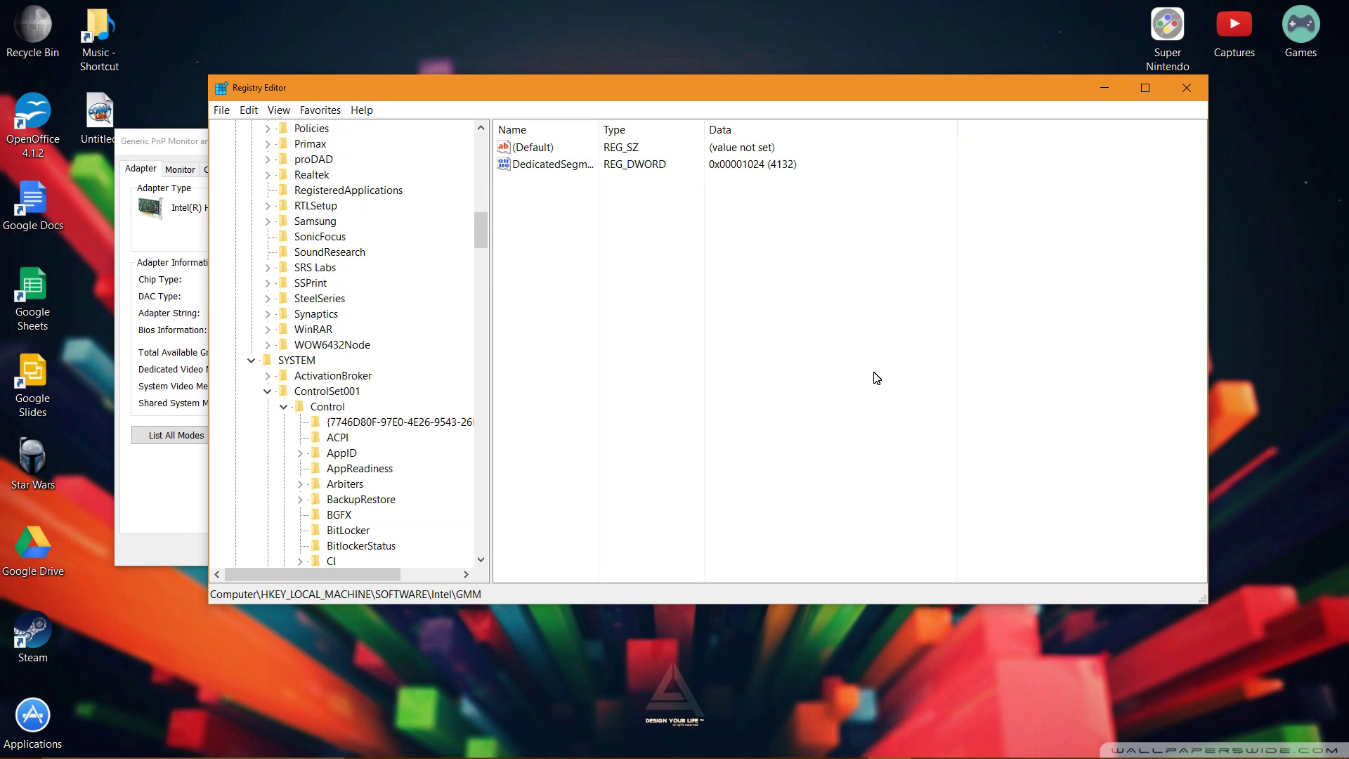
scroll(877, 378, down, 6)
scroll(877, 378, up, 3)
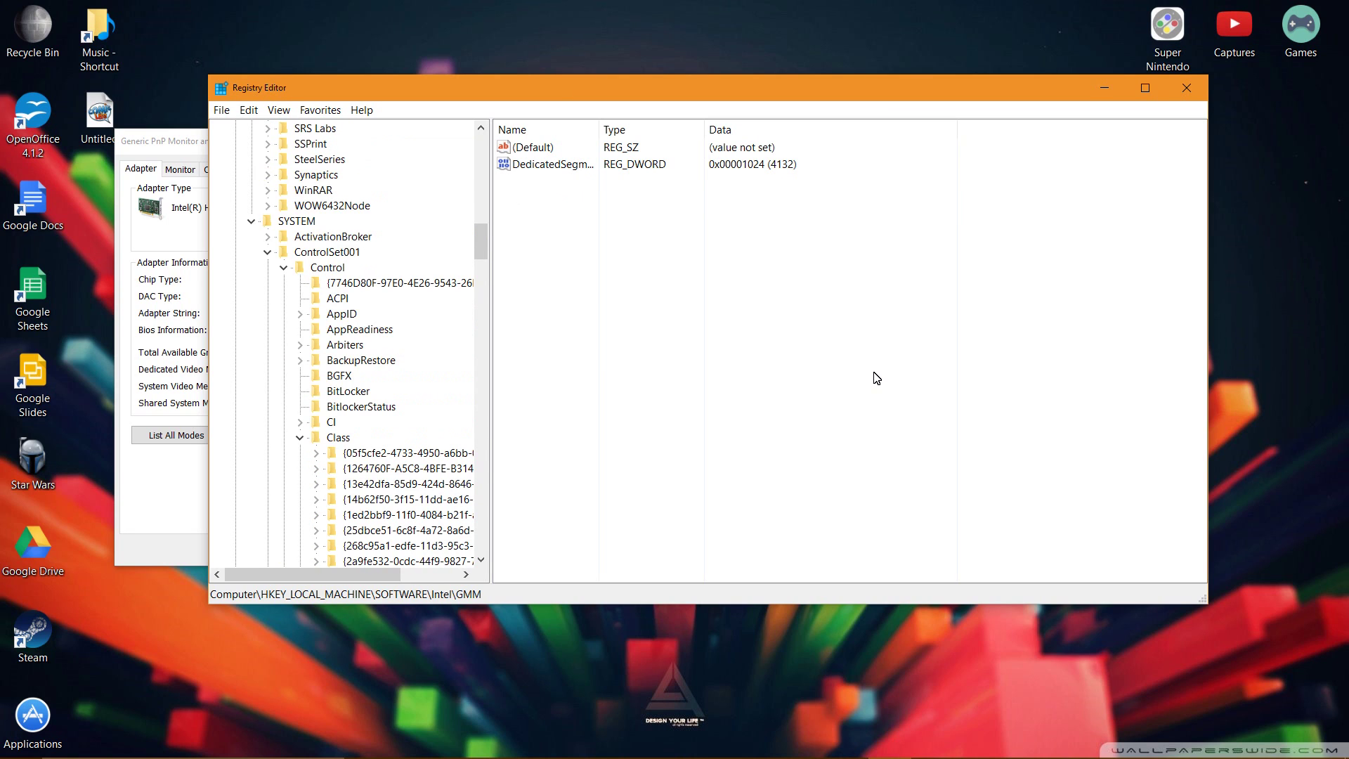
scroll(877, 378, down, 1)
click(297, 174)
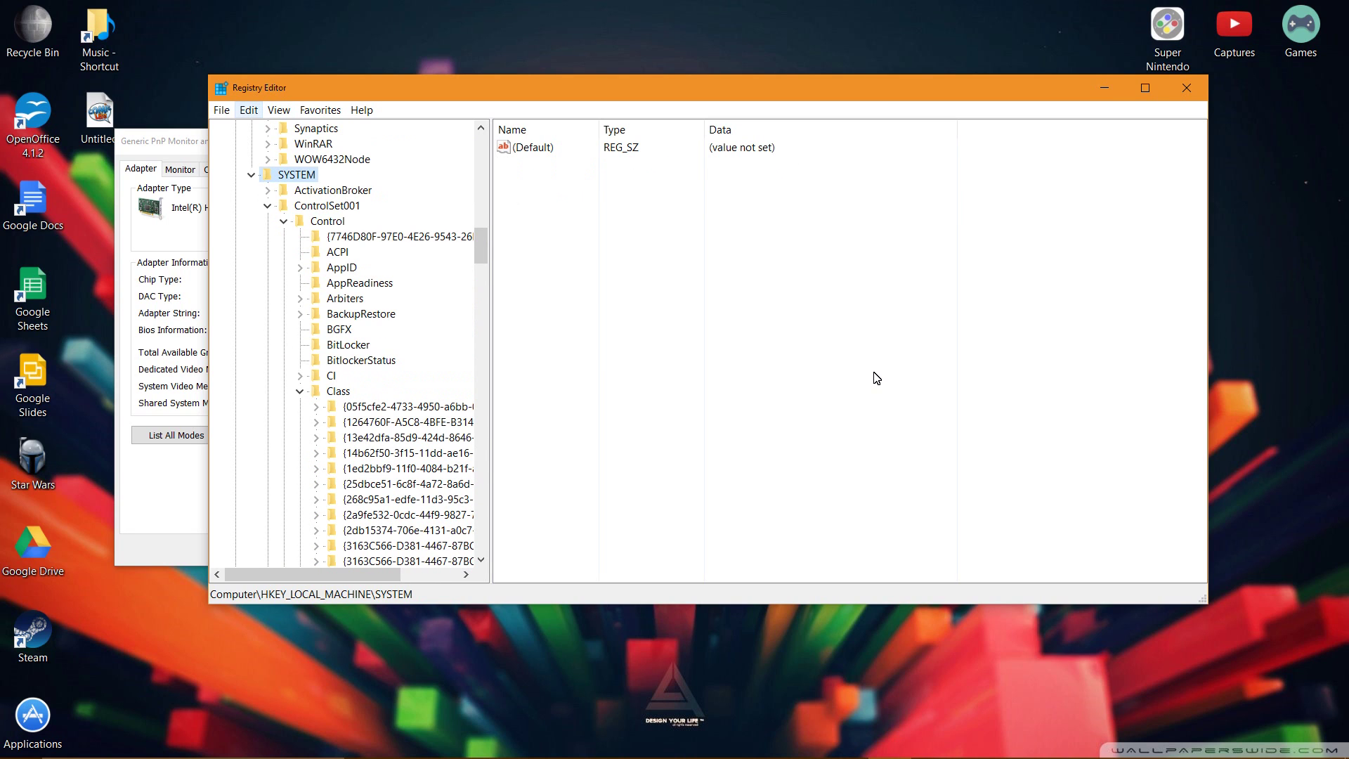
key(Down)
key(Down)
key(Down)
key(Down)
key(Down)
key(Down)
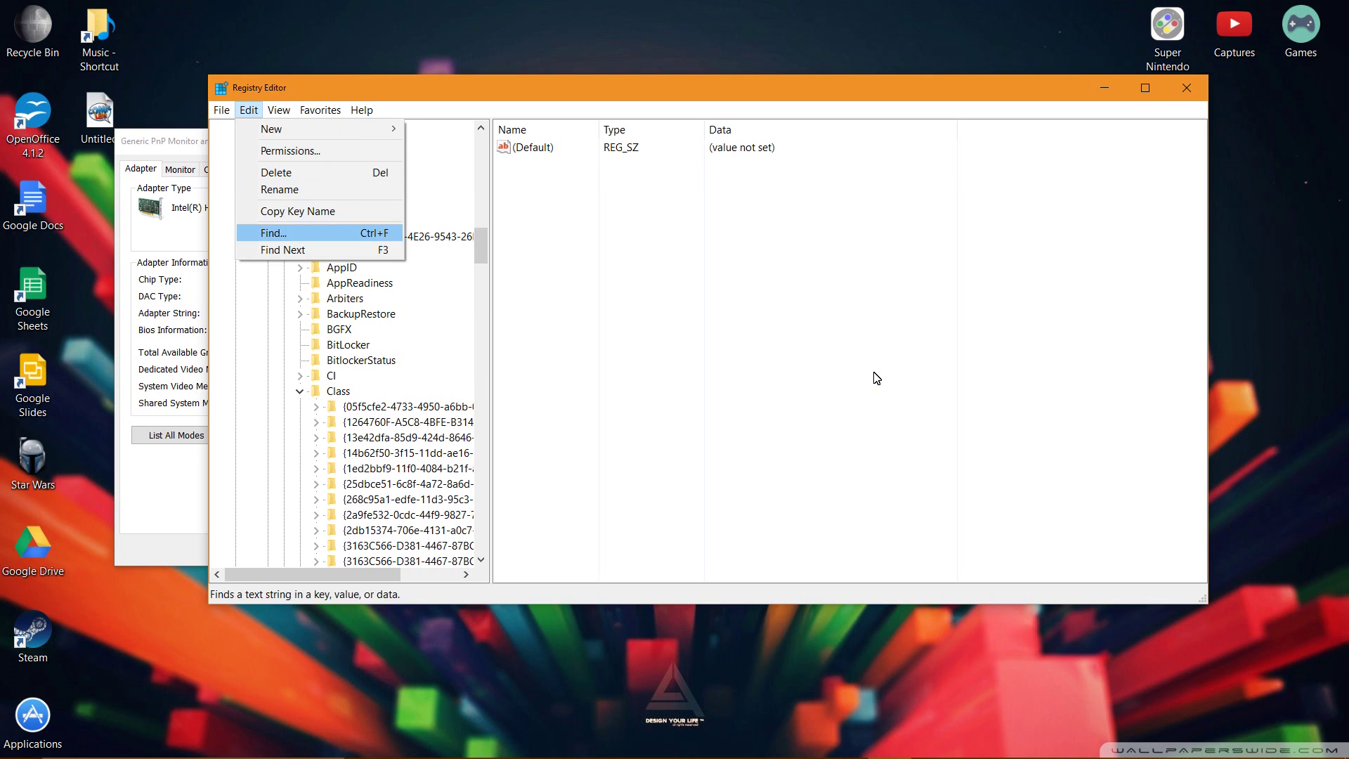
key(Return)
key(Return)
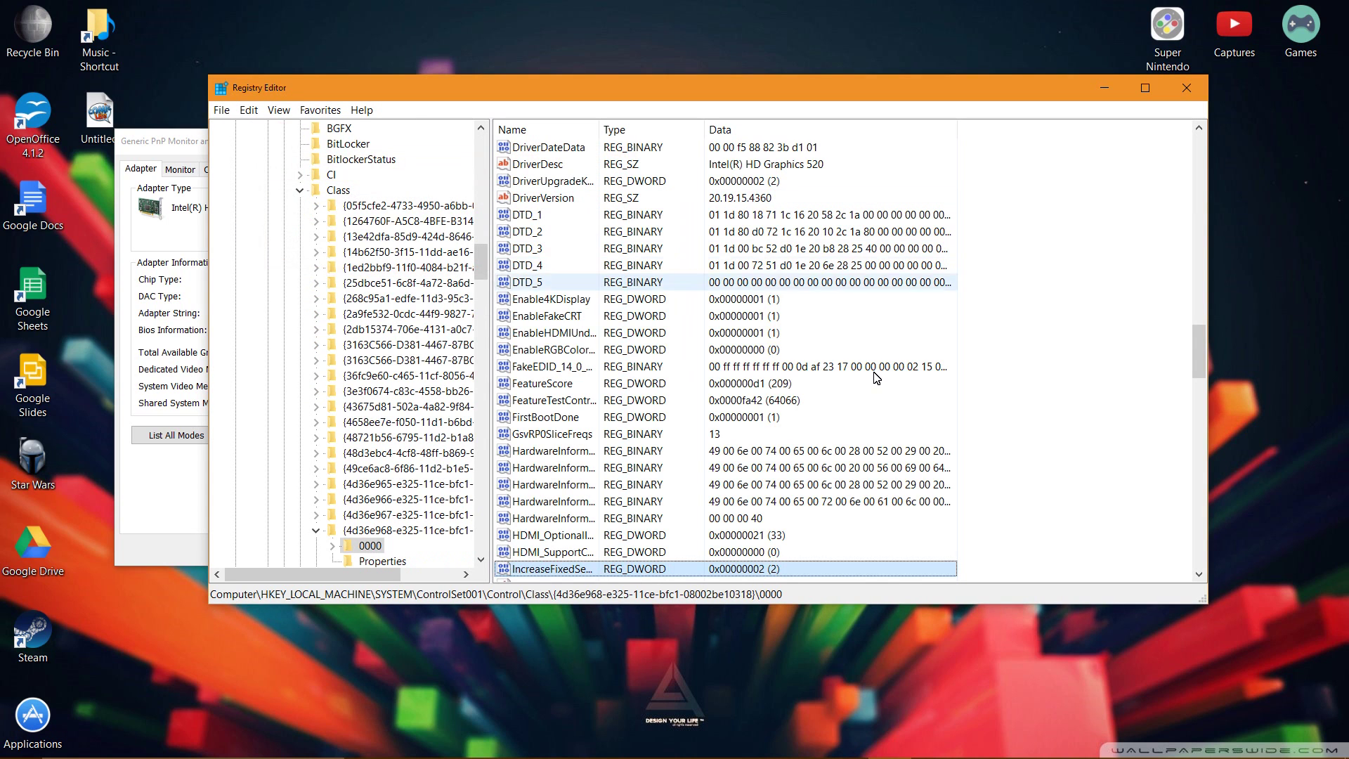
key(Return)
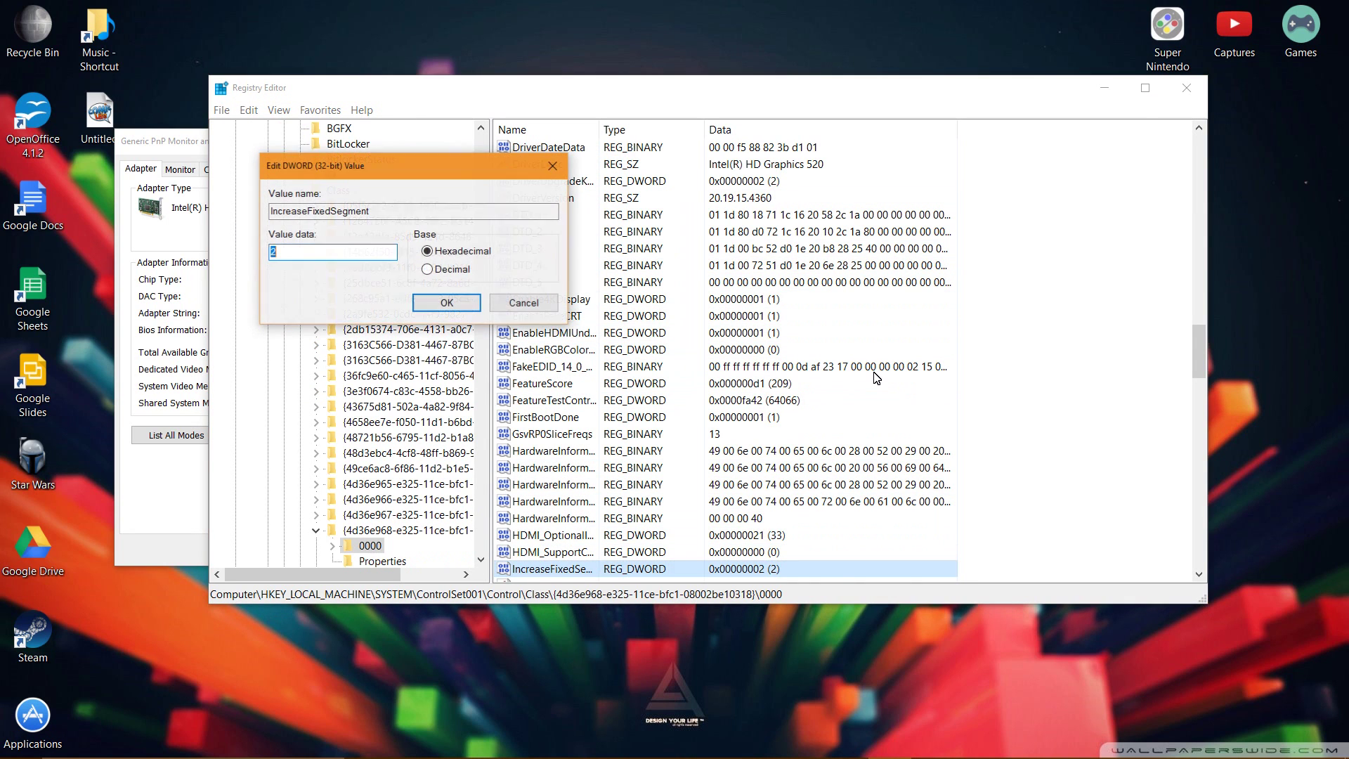
key(Escape)
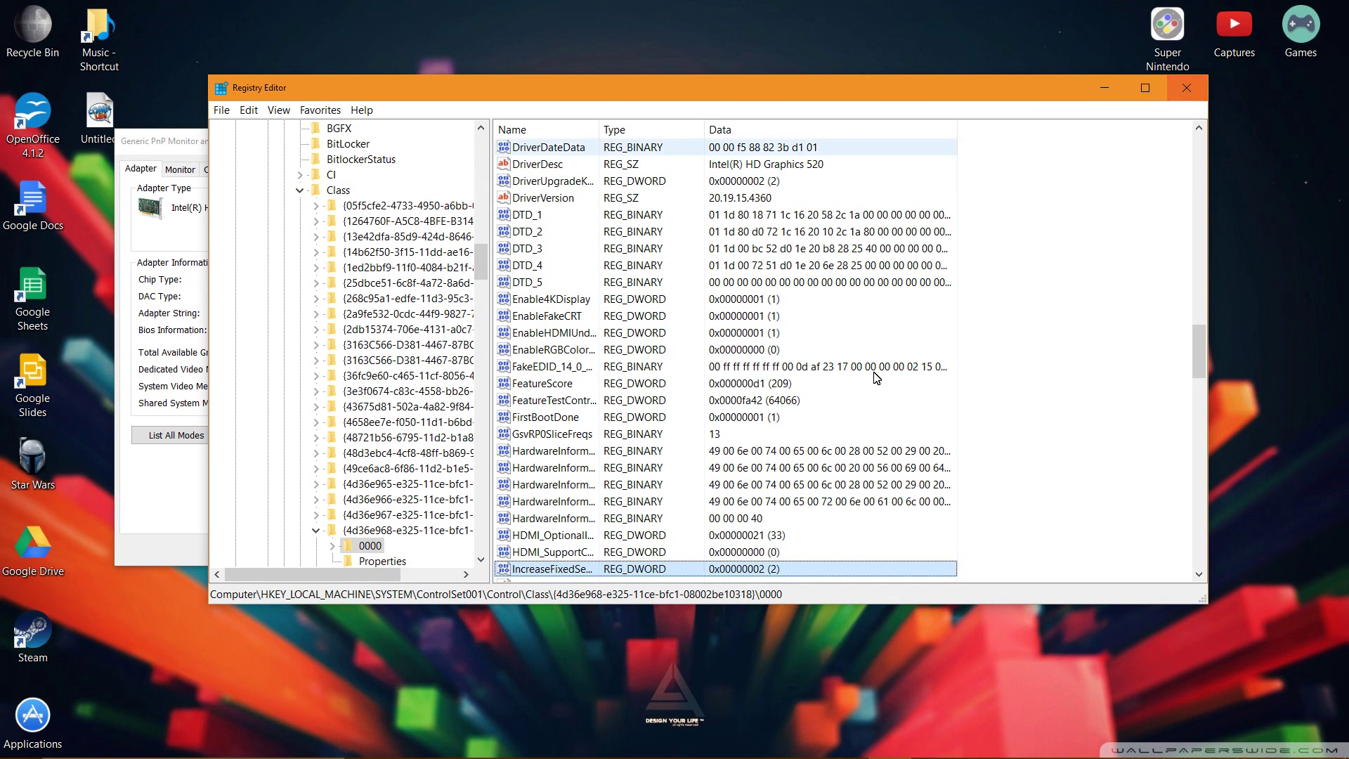
scroll(351, 344, up, 15)
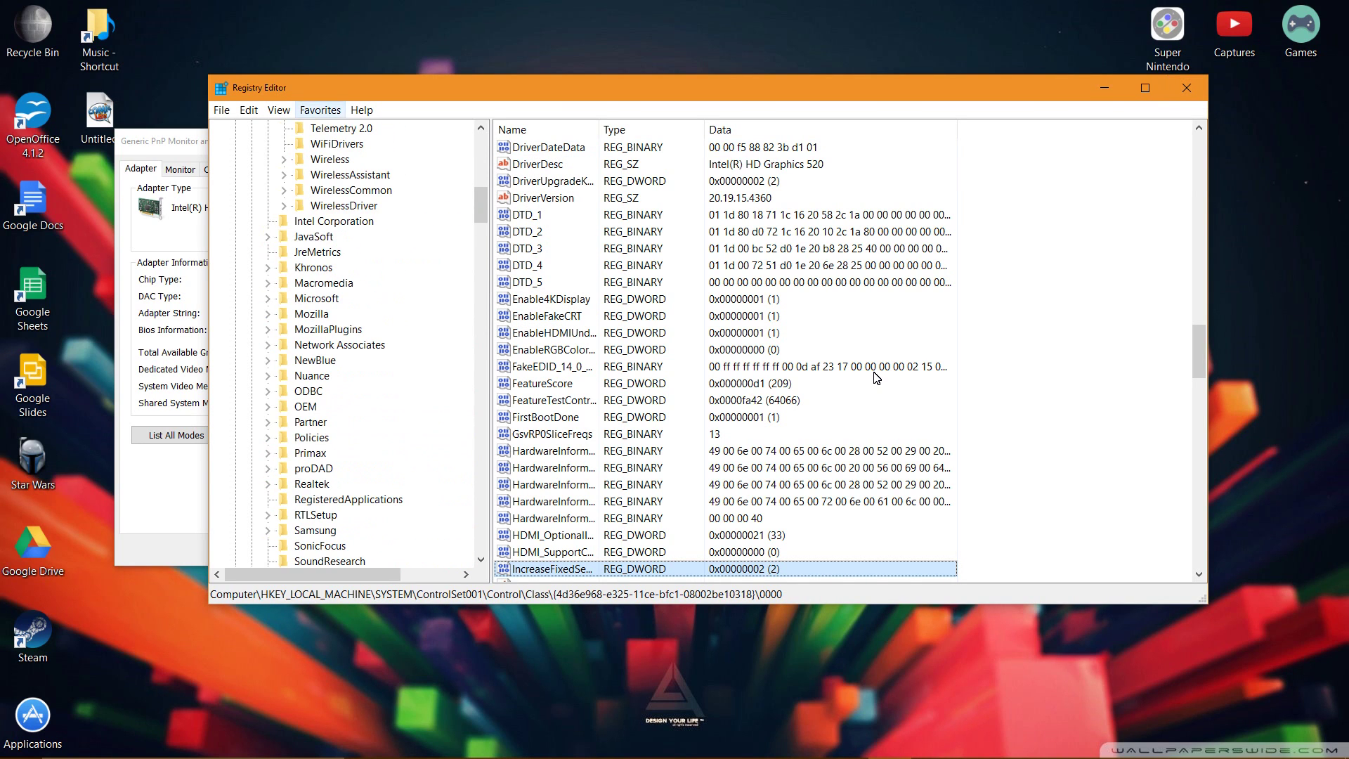
scroll(351, 344, up, 10)
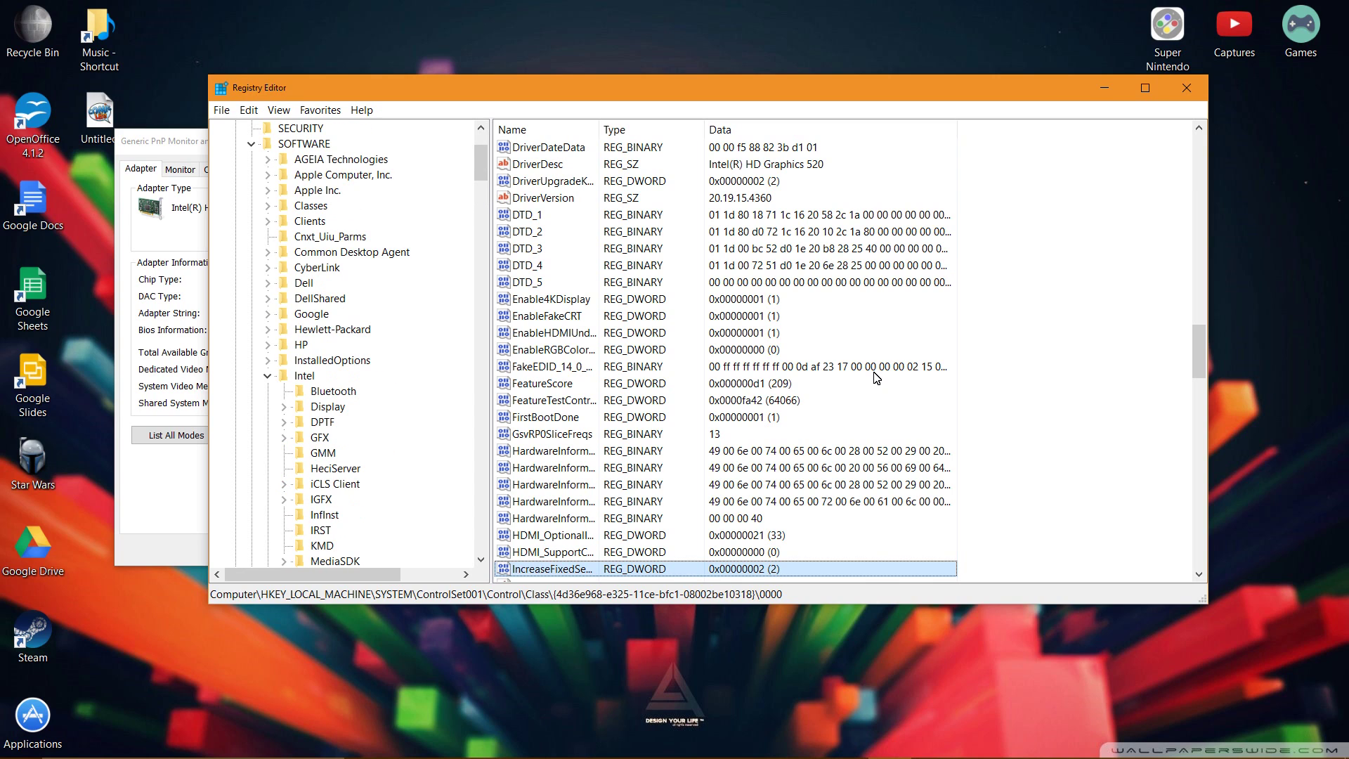
scroll(352, 344, up, 1)
scroll(876, 378, down, 1)
click(322, 452)
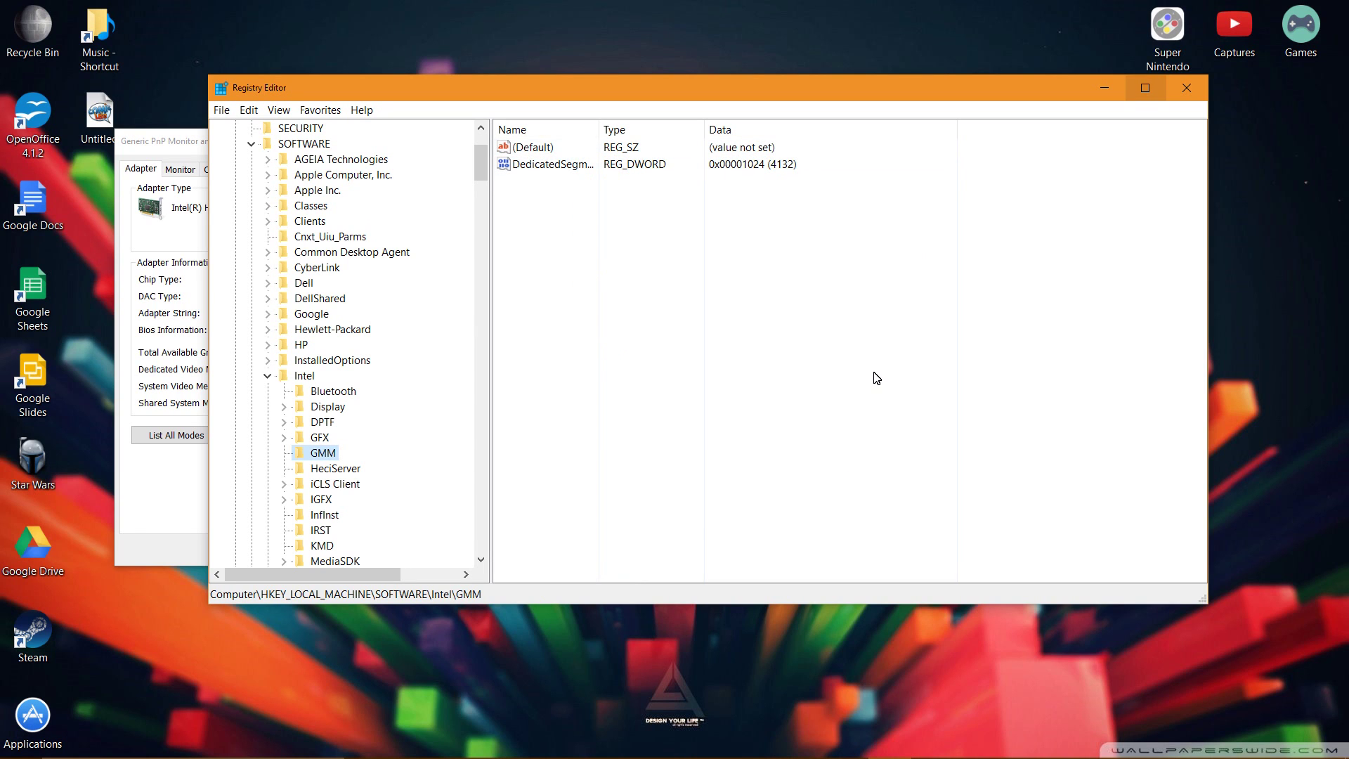
- Close Registry Editor and the adapter properties, then bring up the screen recorder and Windows search
click(1187, 87)
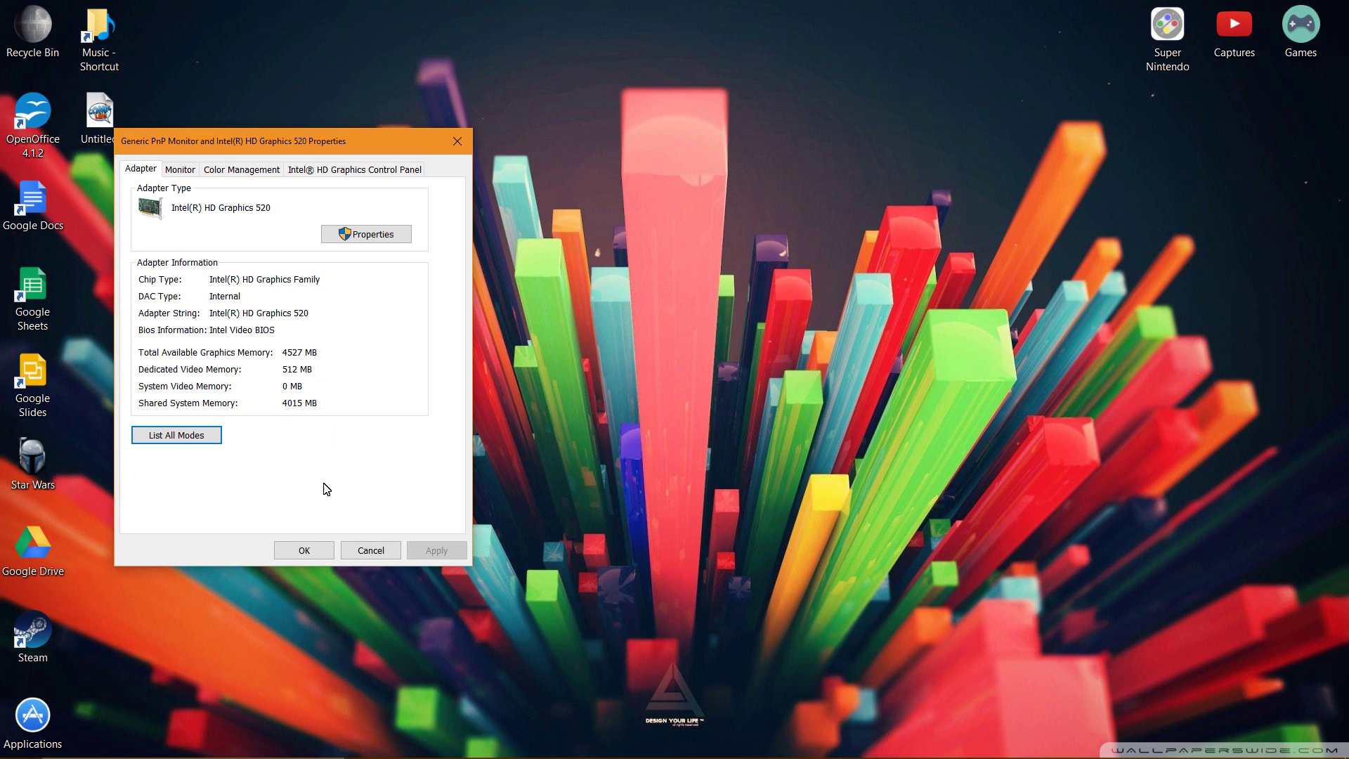
click(305, 551)
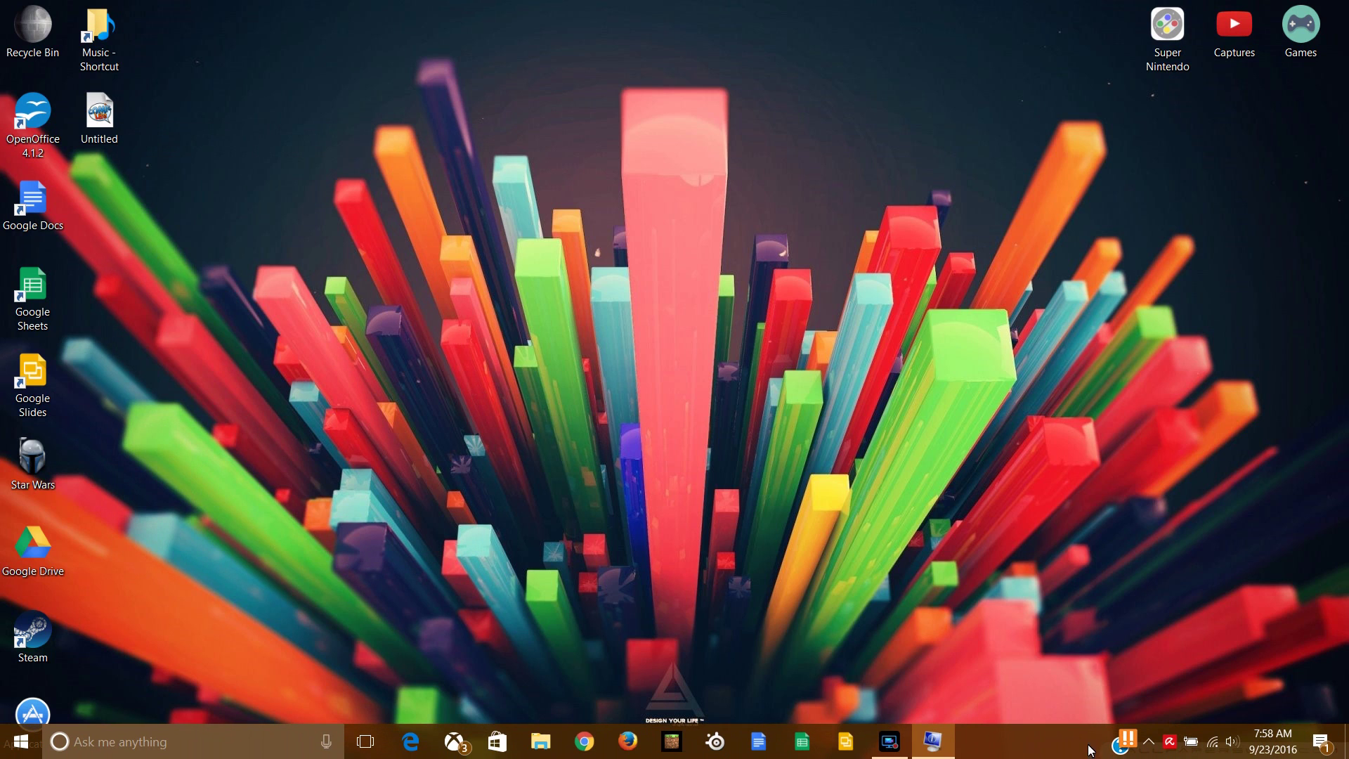
click(889, 740)
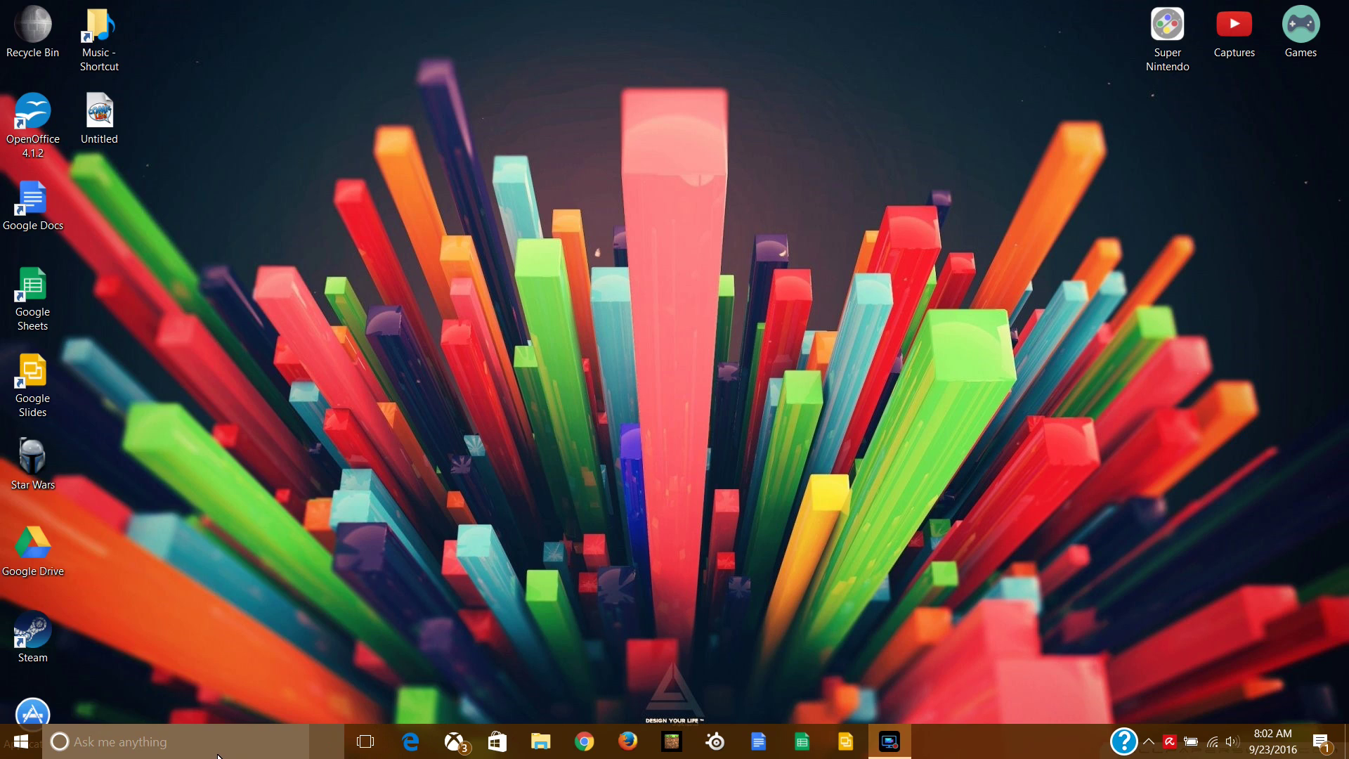
click(227, 754)
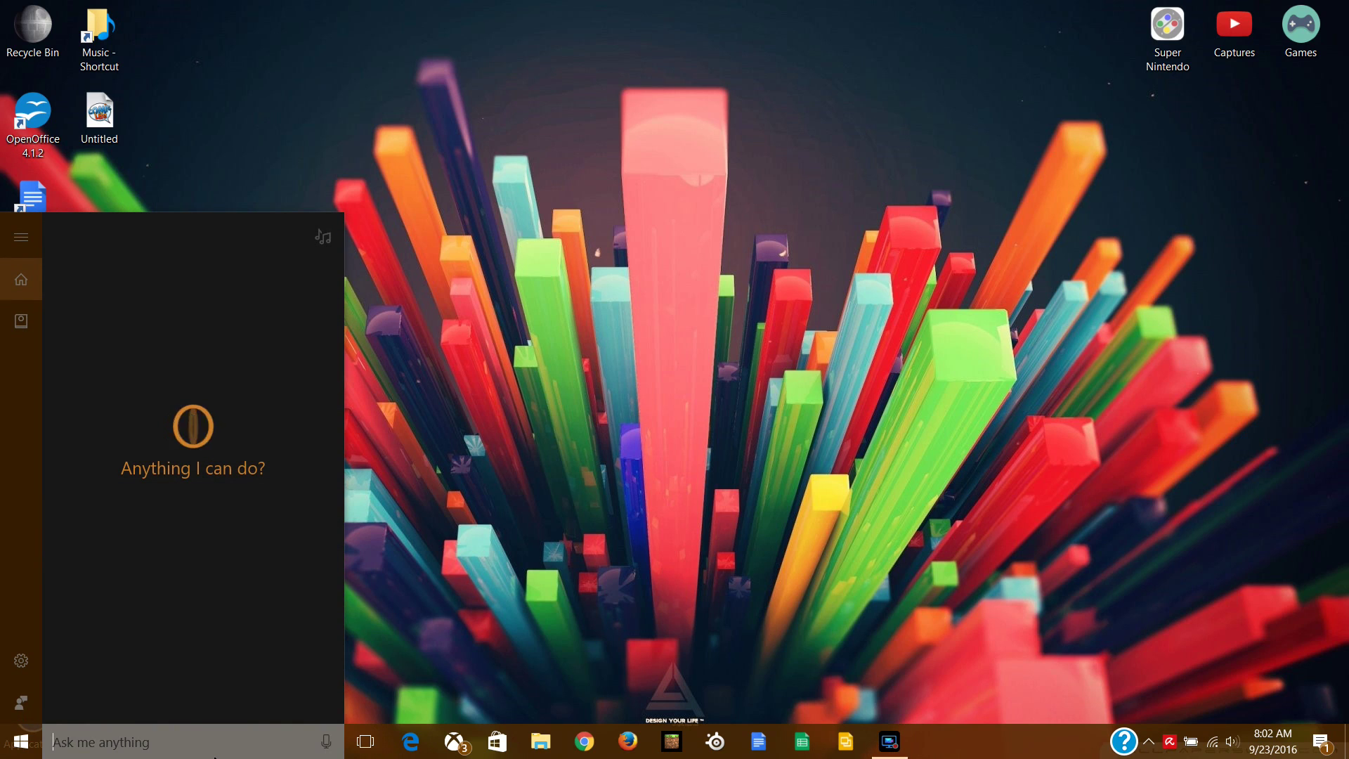
- Reopen the Intel HD Graphics 520 properties via Settings > System > Display > Advanced display settings
text(settings)
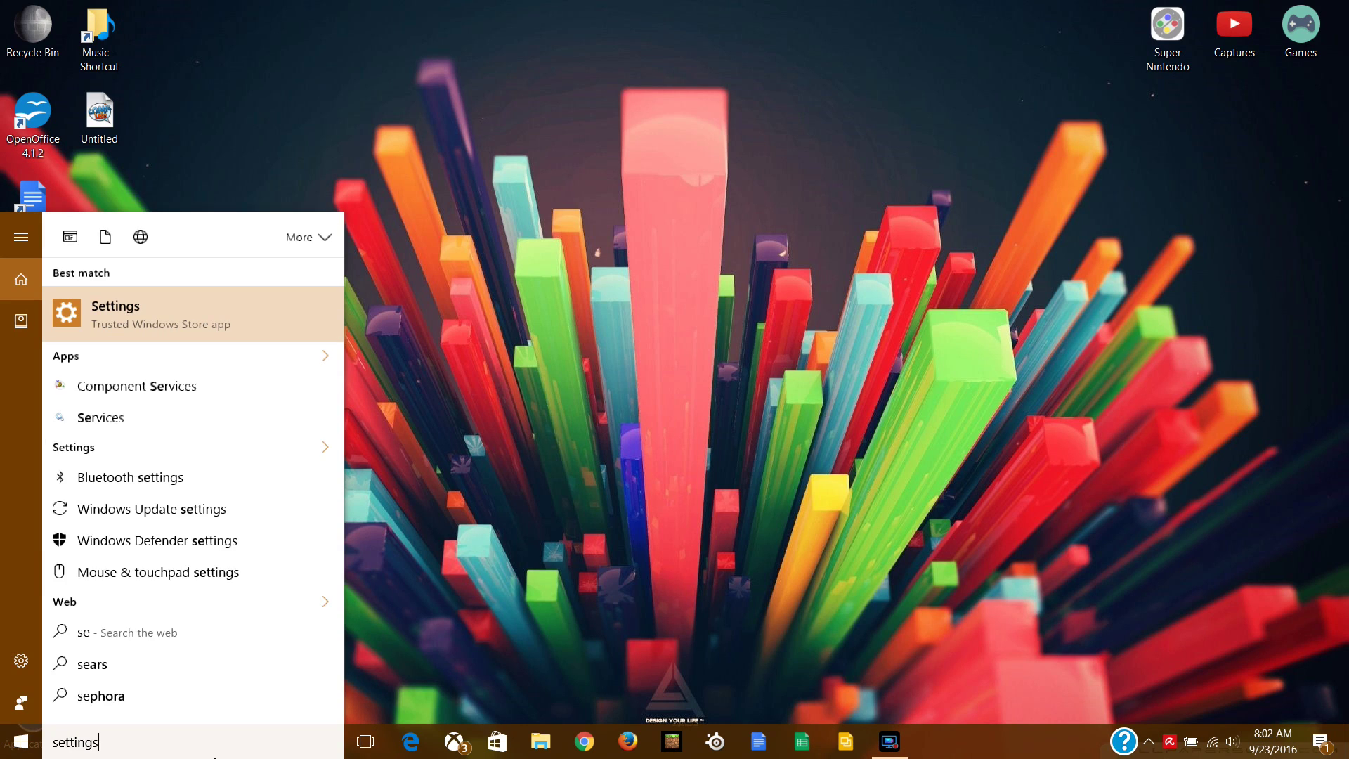
click(204, 327)
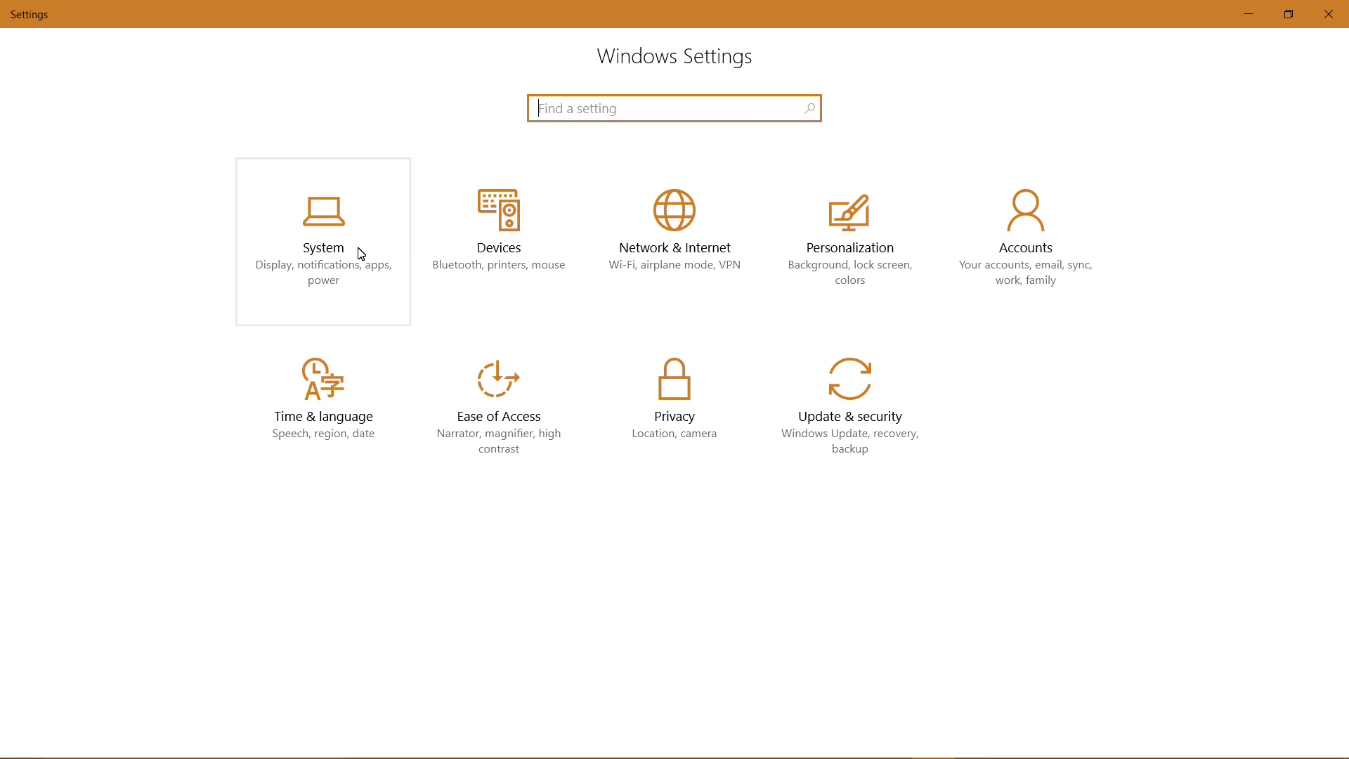
click(354, 248)
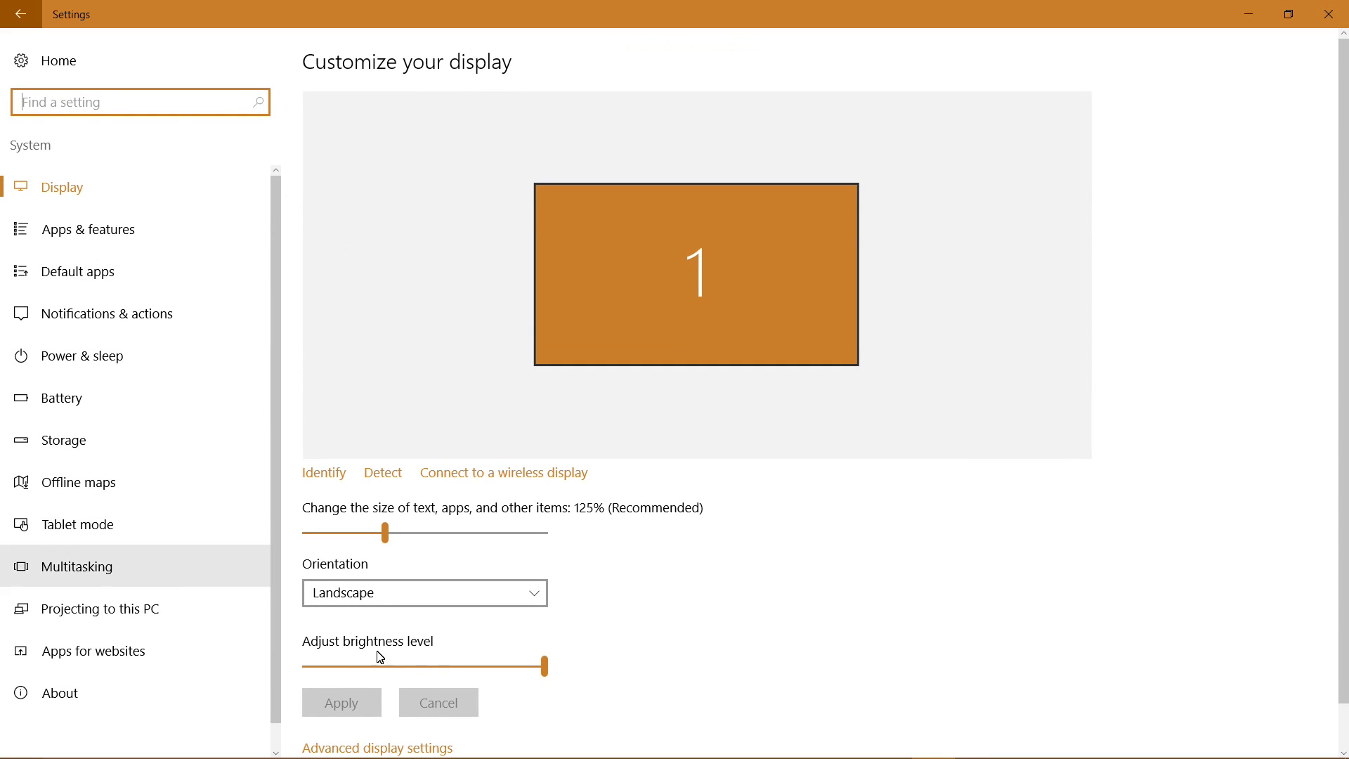
scroll(446, 621, down, 1)
click(402, 705)
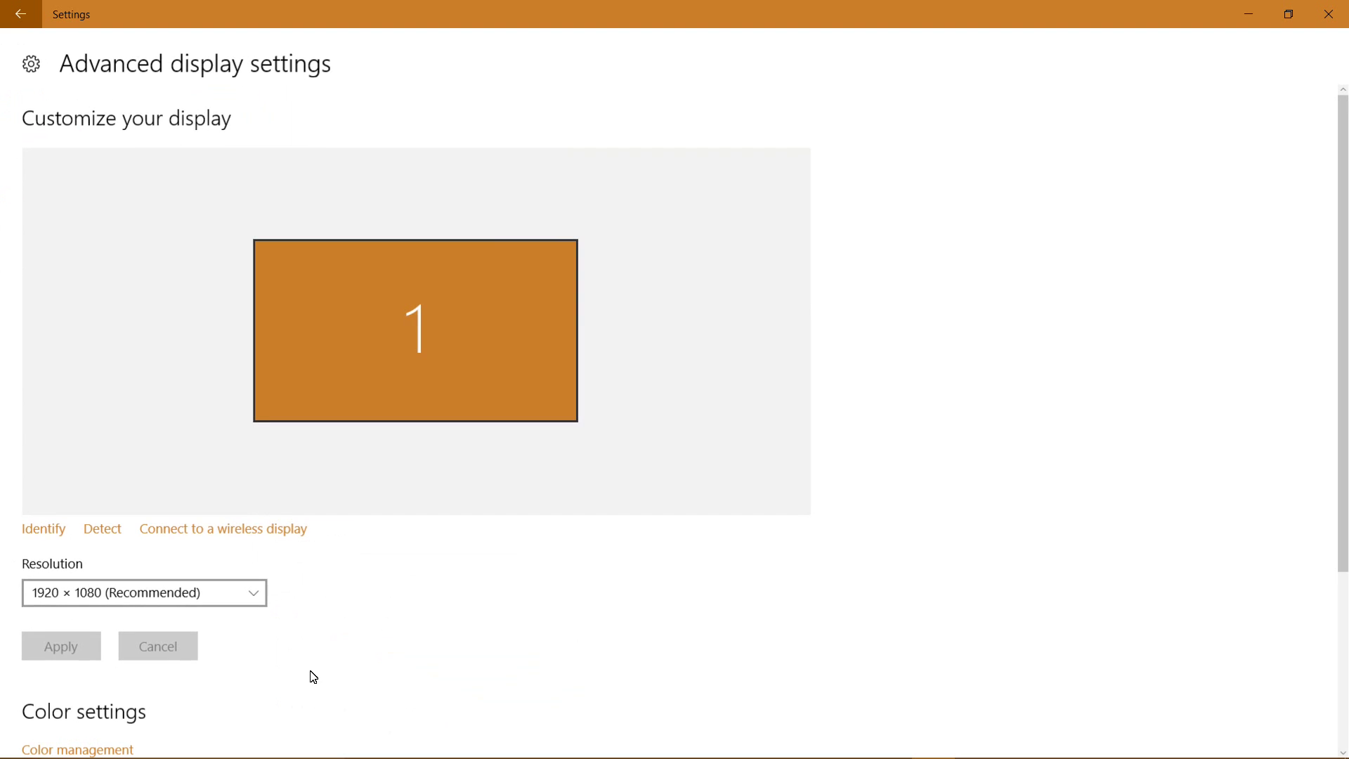
scroll(311, 676, down, 4)
click(116, 700)
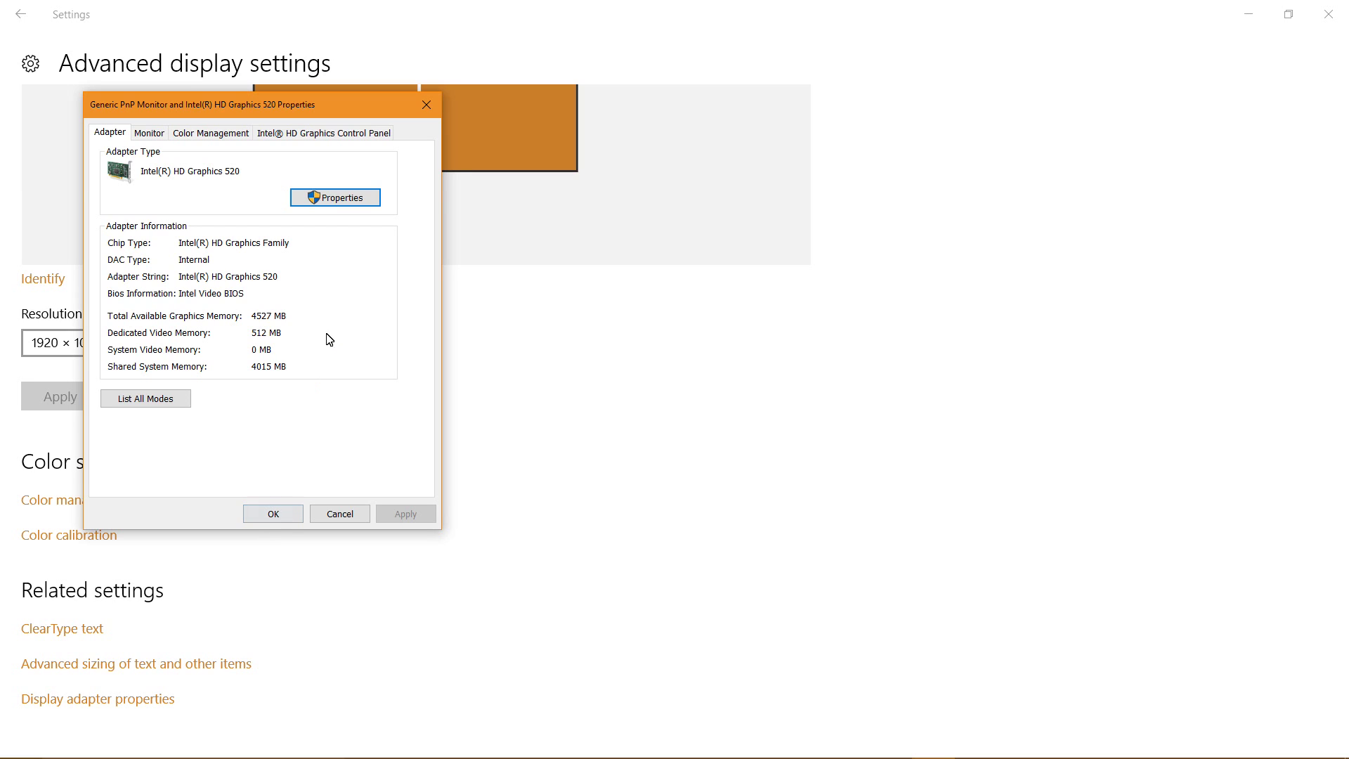
- Dismiss the Intel HD Graphics 520 properties, close Settings, and bring up the screen recorder
click(287, 515)
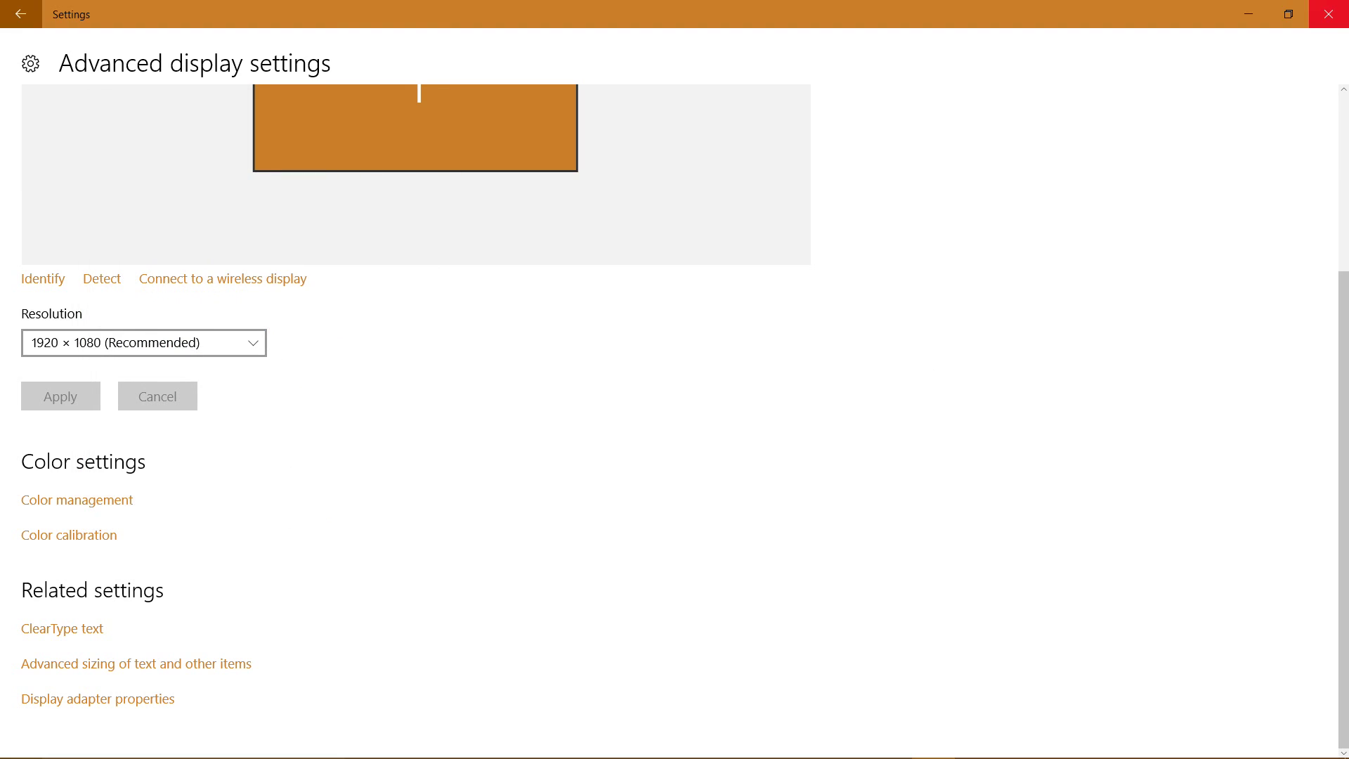
click(1329, 14)
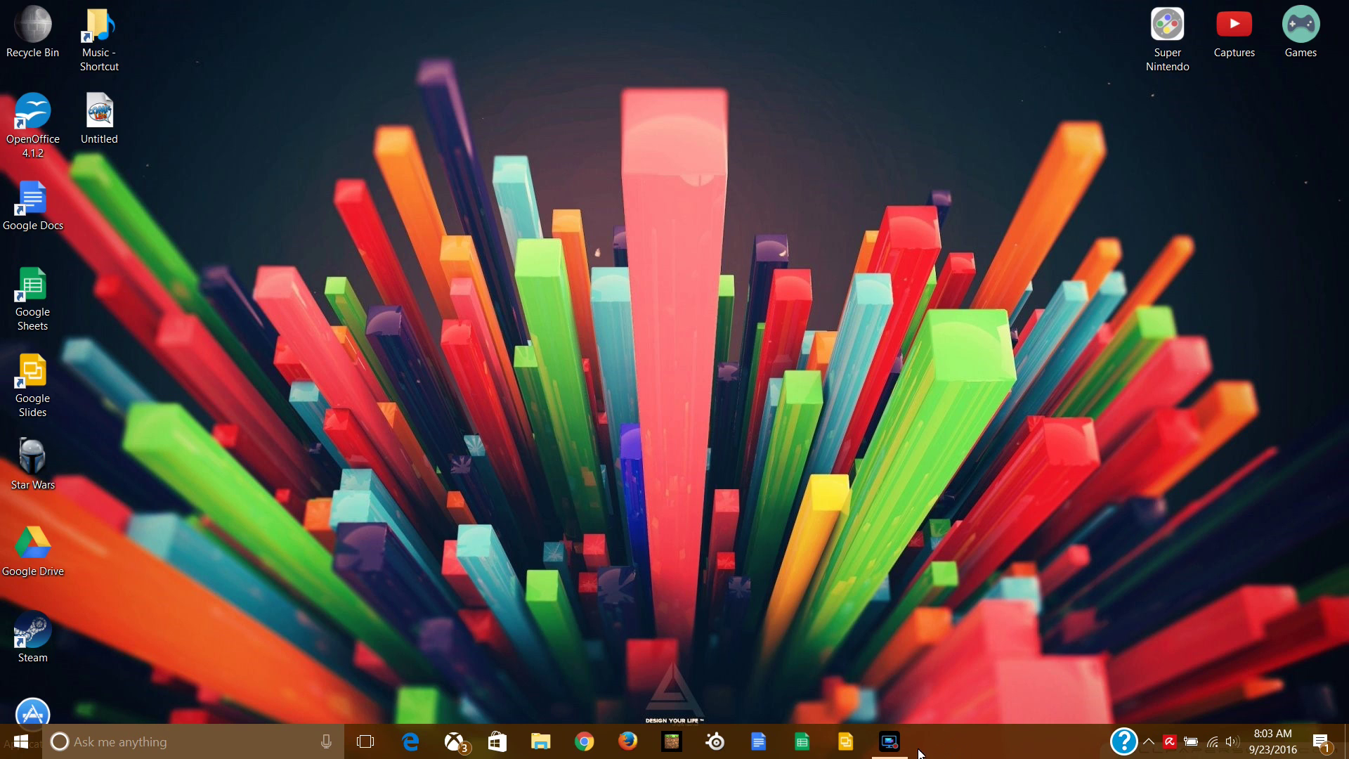
click(891, 739)
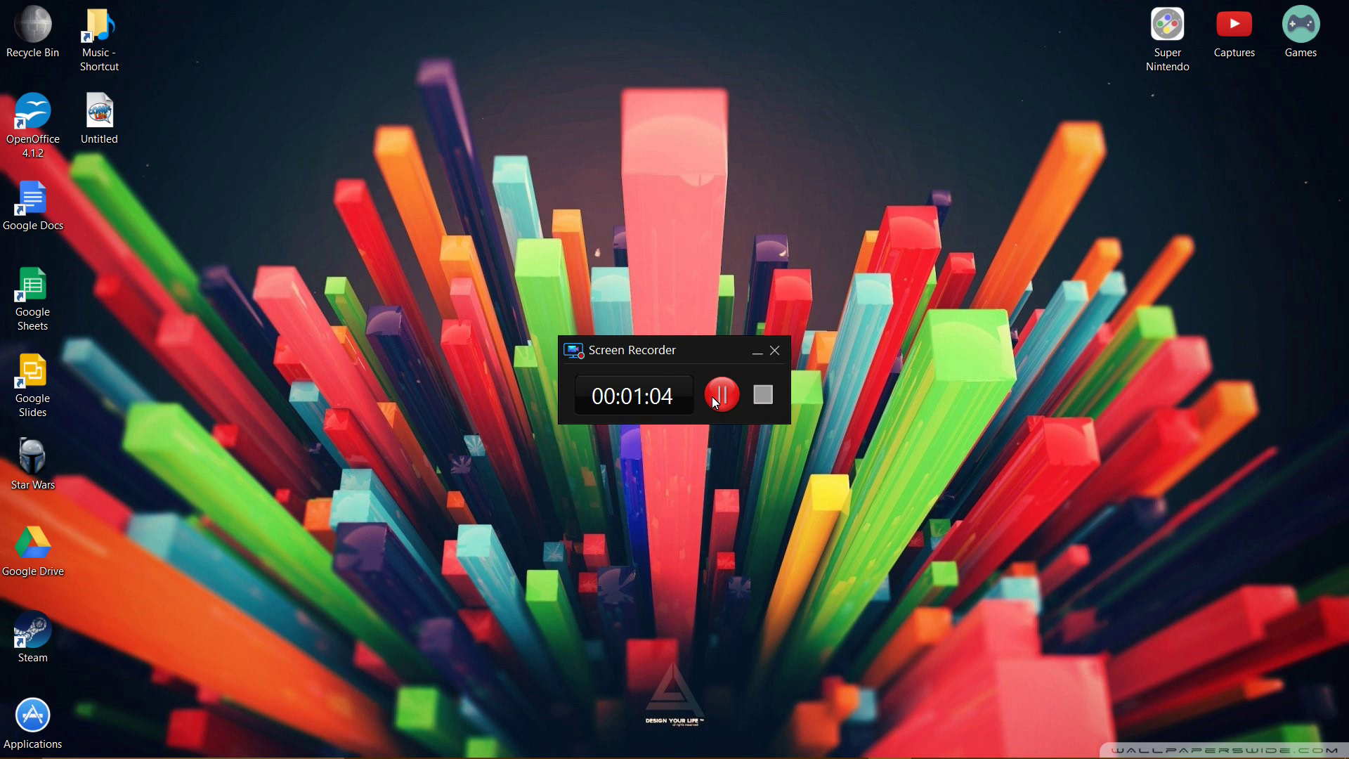